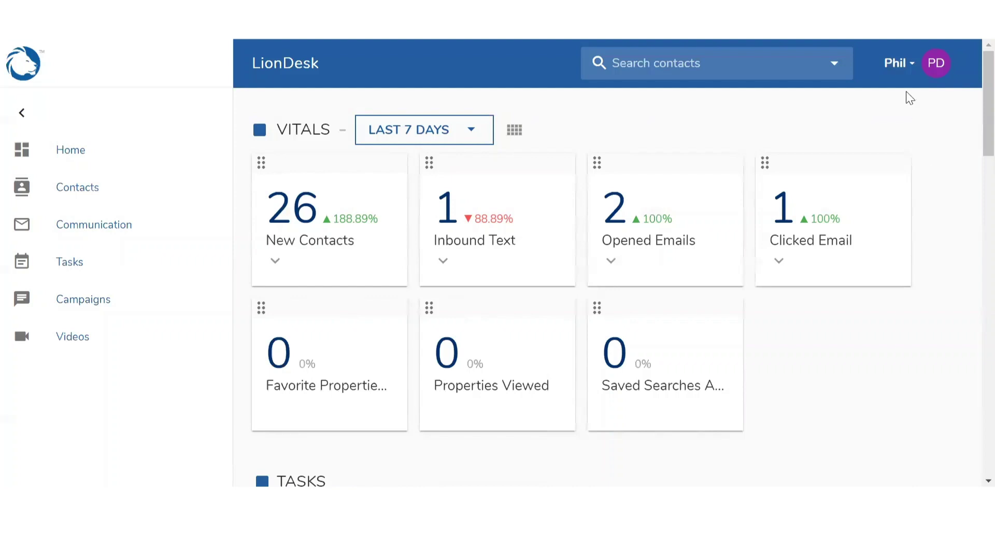
# - Open the account menu from the account name at the top right of the dashboard
pyautogui.click(902, 77)
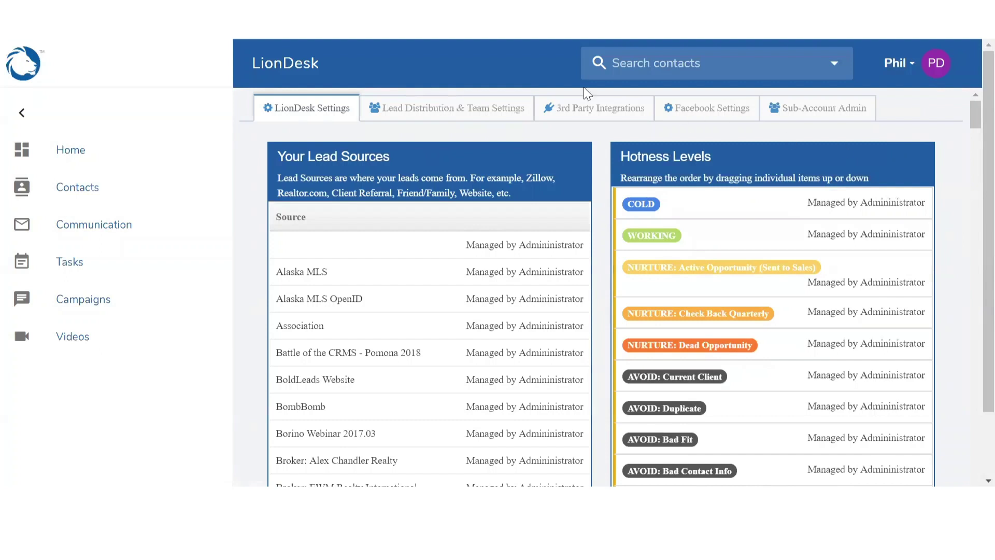
# - Go to Lead Distribution & Team Settings and select the lead-forwarding email address
pyautogui.click(419, 110)
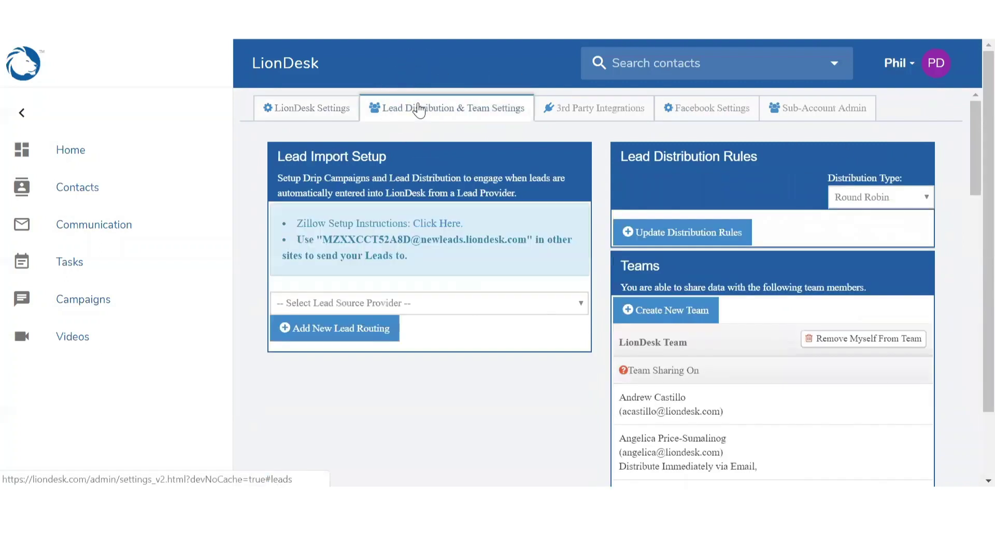
pyautogui.click(284, 244)
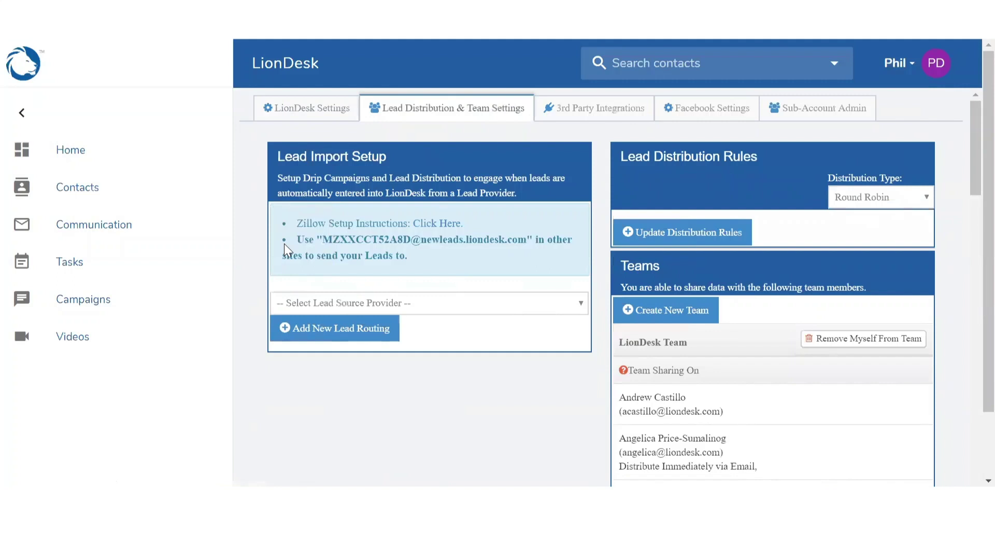
pyautogui.moveTo(323, 240); pyautogui.dragTo(528, 239)
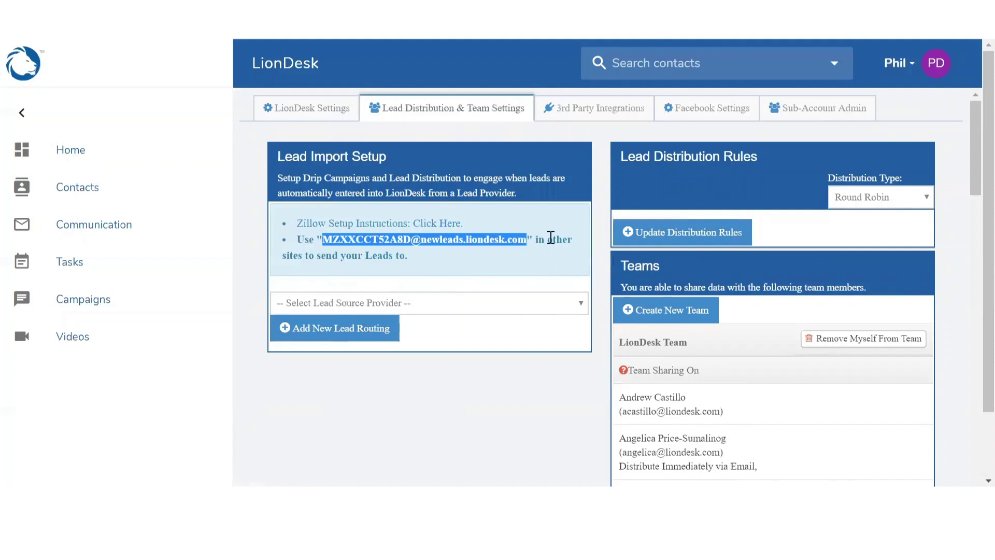
# - Enable the AgentFire integration under 3rd Party Integrations and select its generated API key
pyautogui.click(574, 115)
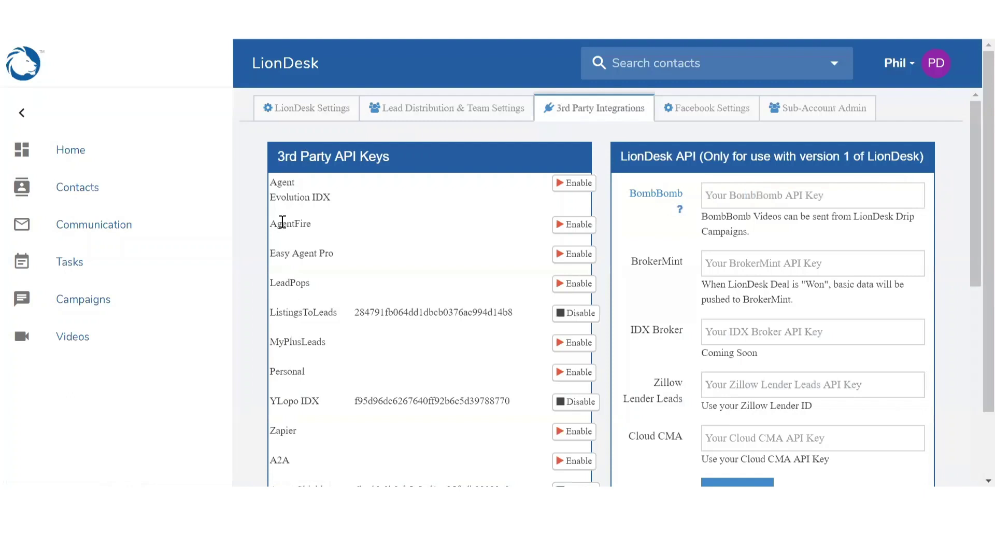
pyautogui.click(580, 234)
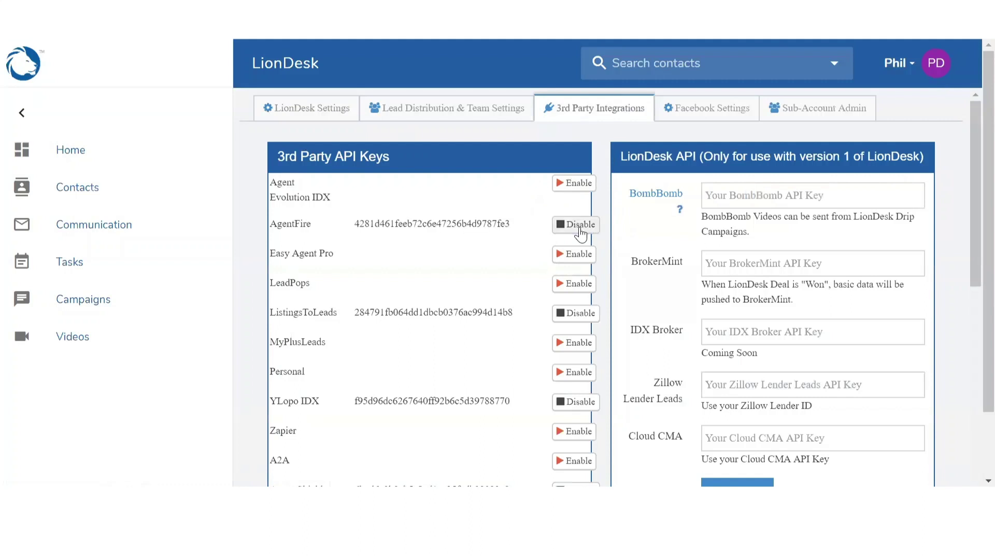
pyautogui.moveTo(355, 225); pyautogui.dragTo(513, 231)
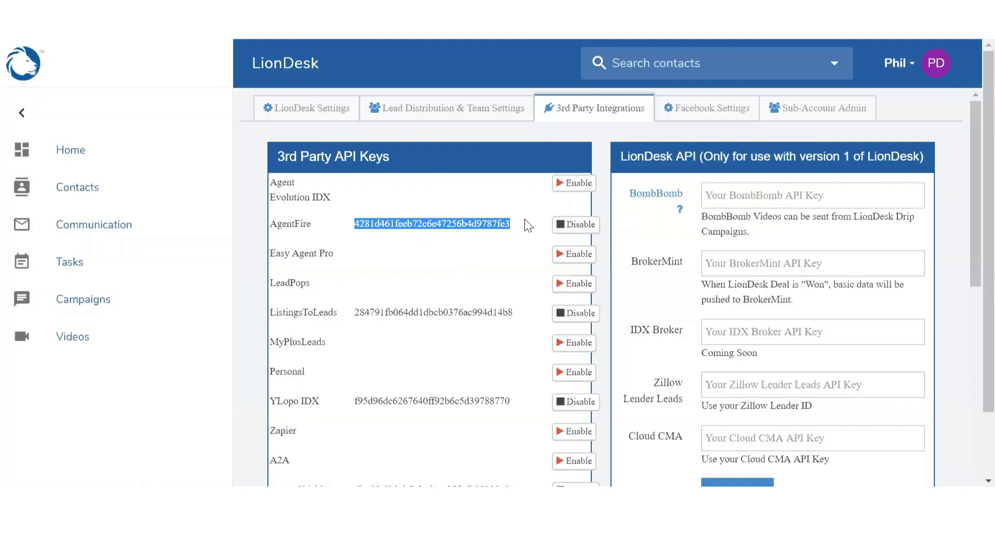
# - Back in Lead Distribution & Team Settings, choose Zillow as the lead source provider
pyautogui.click(424, 116)
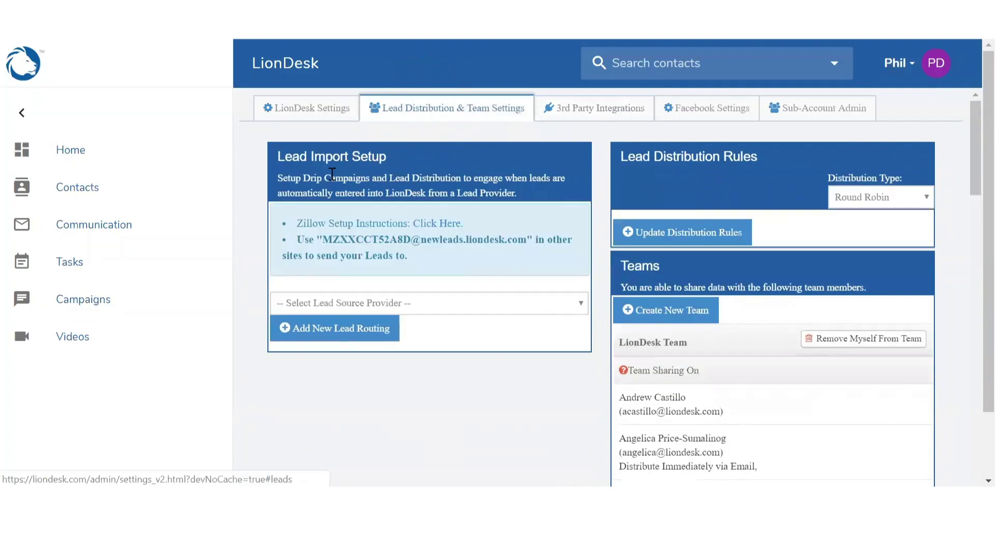
pyautogui.click(336, 306)
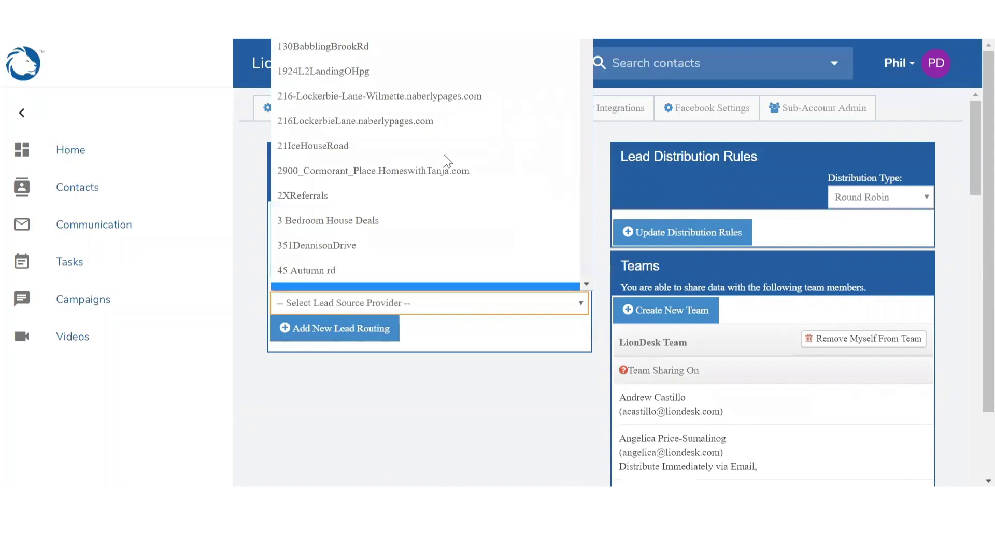
pyautogui.scroll(-1, 444, 154)
pyautogui.scroll(-1, 444, 154)
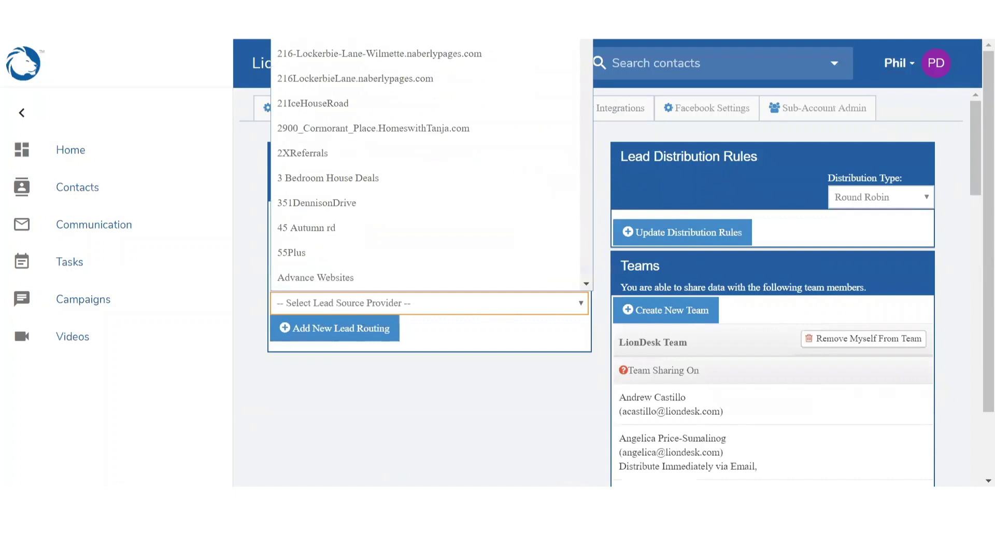
pyautogui.moveTo(586, 43); pyautogui.dragTo(585, 285)
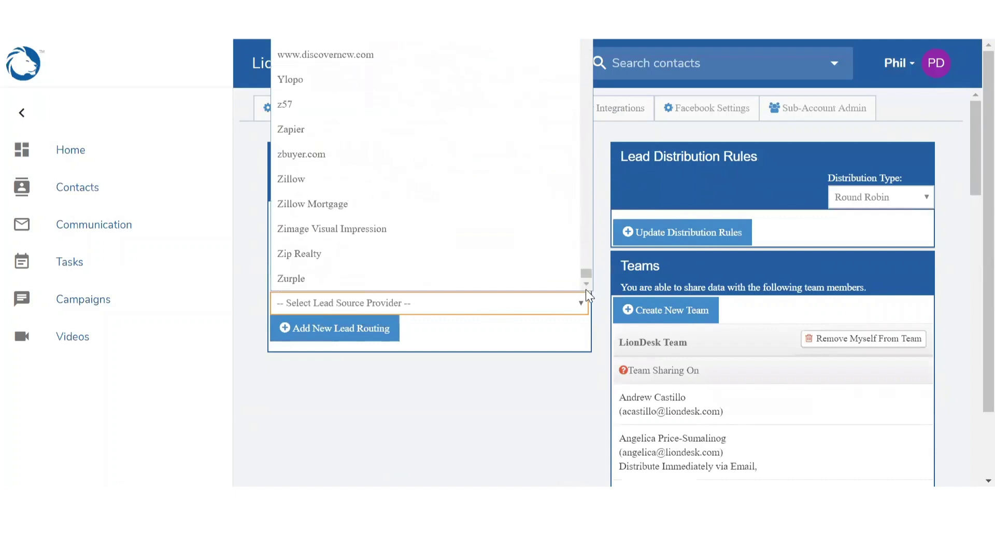
pyautogui.click(287, 179)
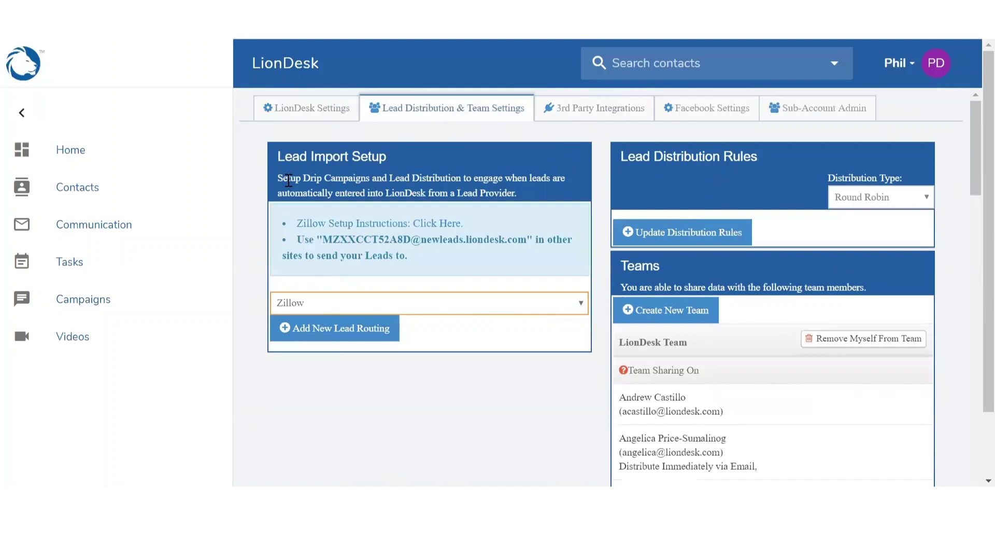
# - Start a new lead routing with source Zillow and the LionDesk Campaign: New Leads drip
pyautogui.click(348, 342)
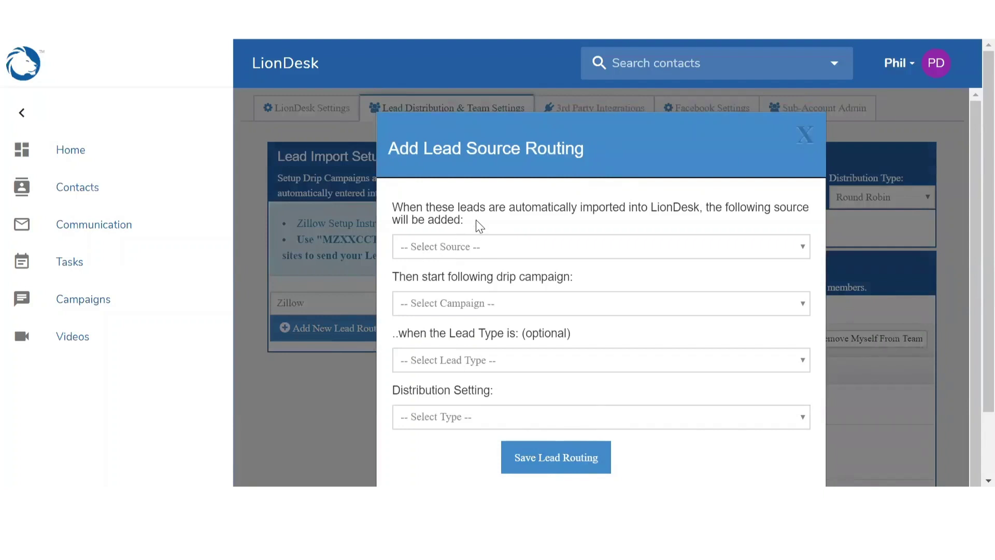
pyautogui.click(581, 255)
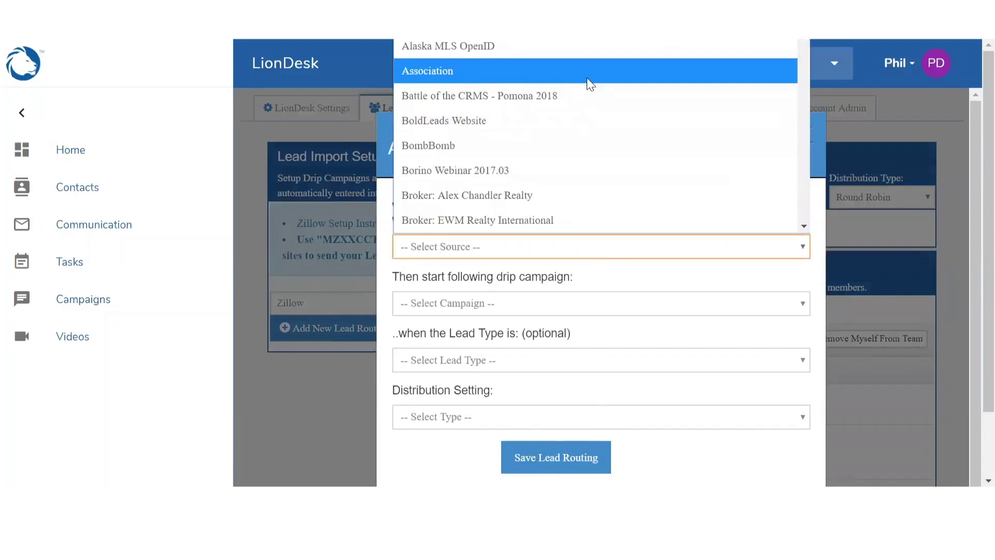
pyautogui.scroll(-5, 590, 83)
pyautogui.scroll(-10, 586, 78)
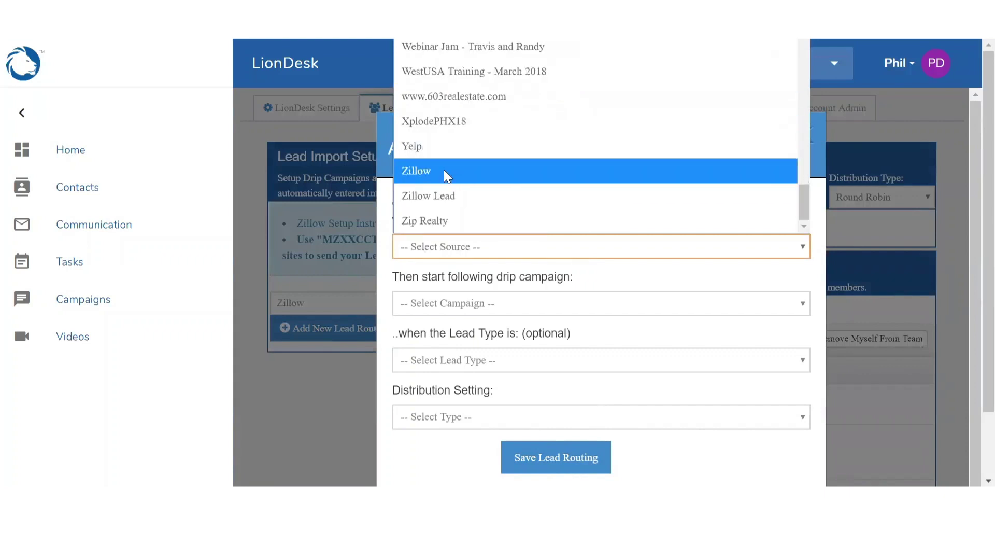
pyautogui.click(443, 170)
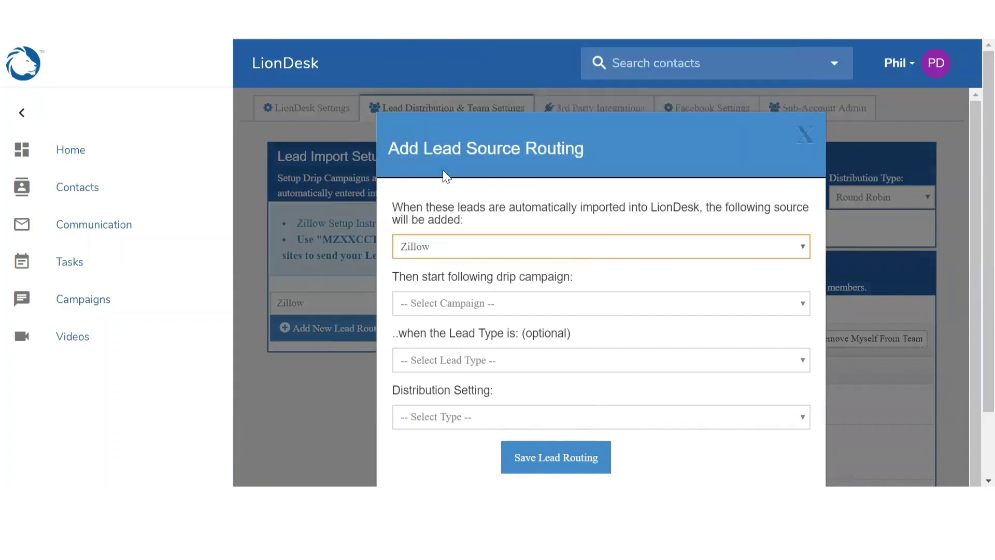
pyautogui.click(468, 305)
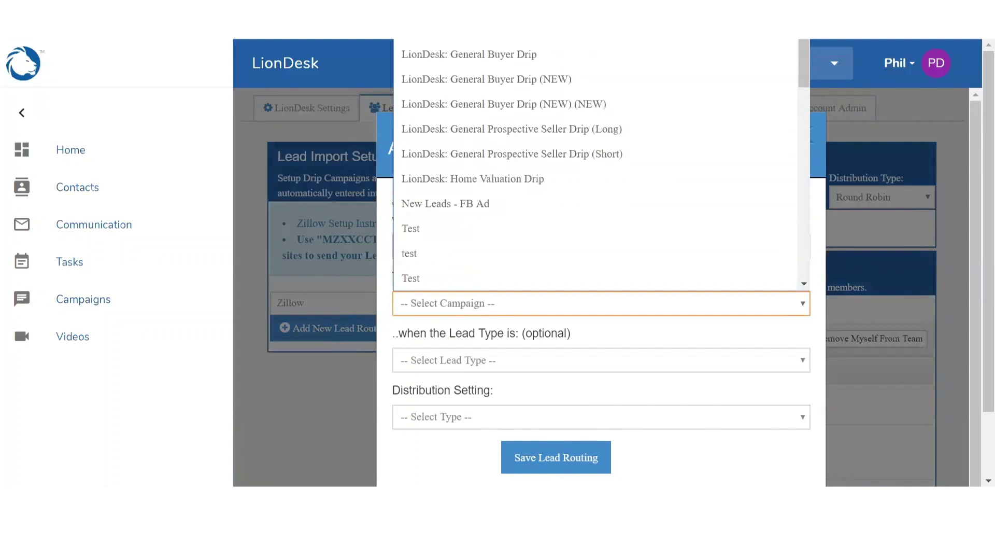
pyautogui.press('Return')
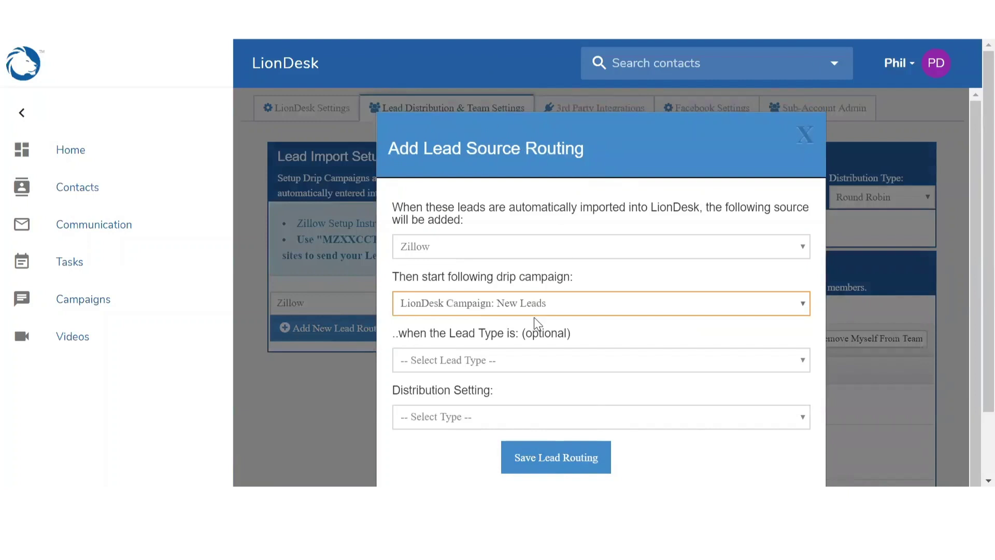
# - Set lead type to Buyer and distribution to Individual, then save the lead routing
pyautogui.click(449, 361)
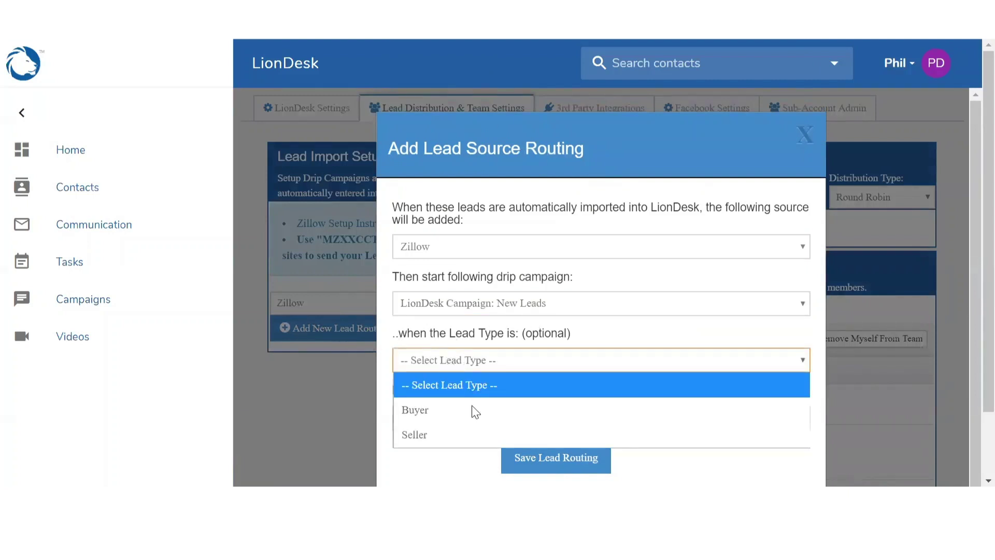
pyautogui.click(454, 409)
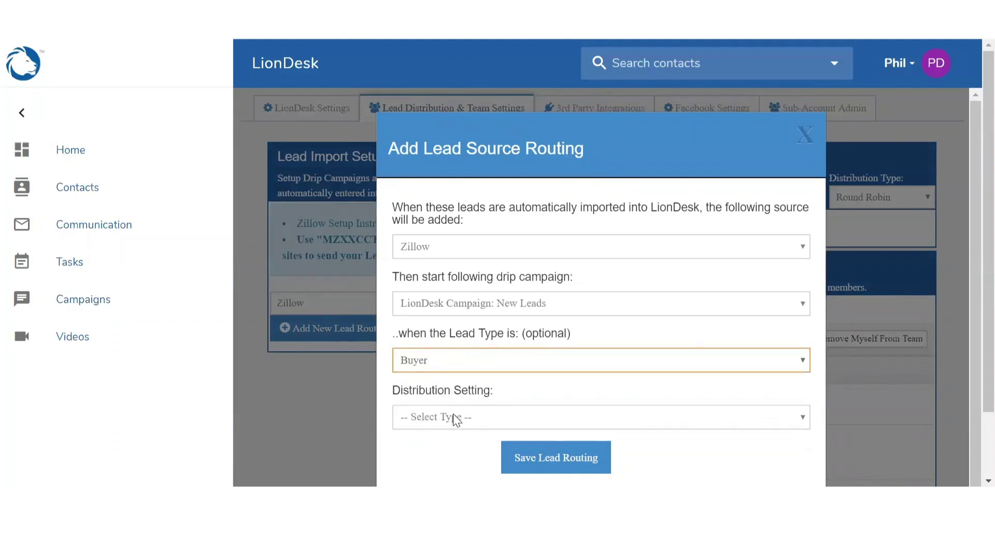
pyautogui.click(453, 417)
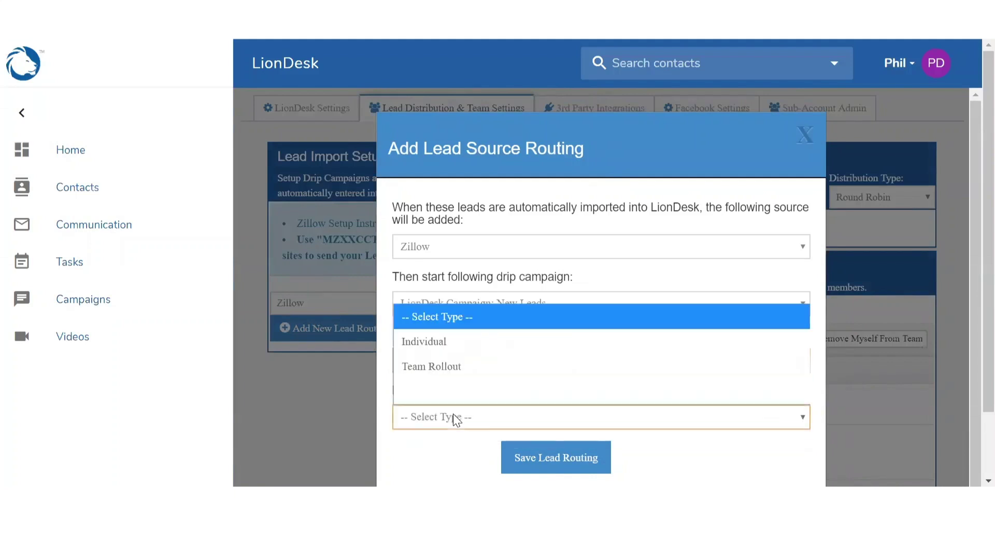
pyautogui.click(440, 344)
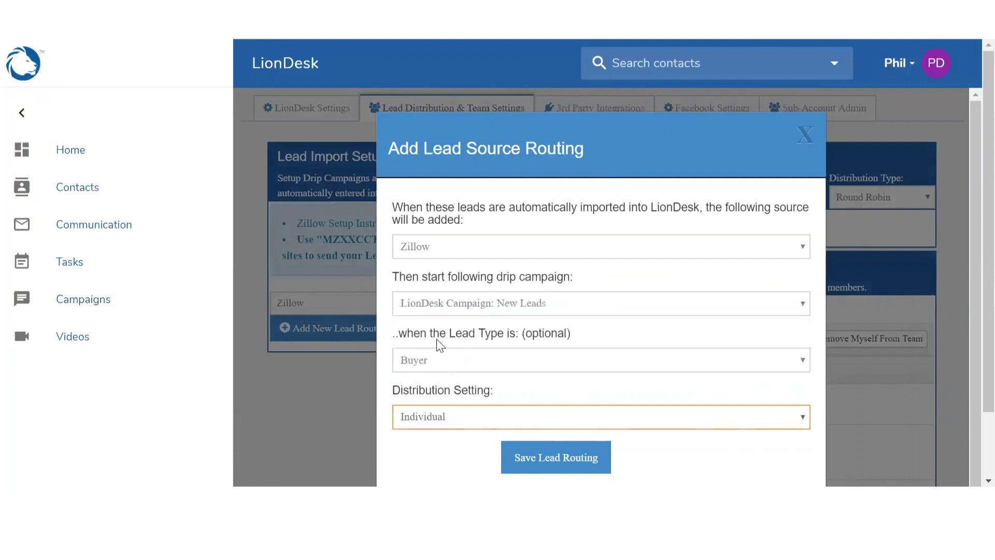
pyautogui.click(551, 463)
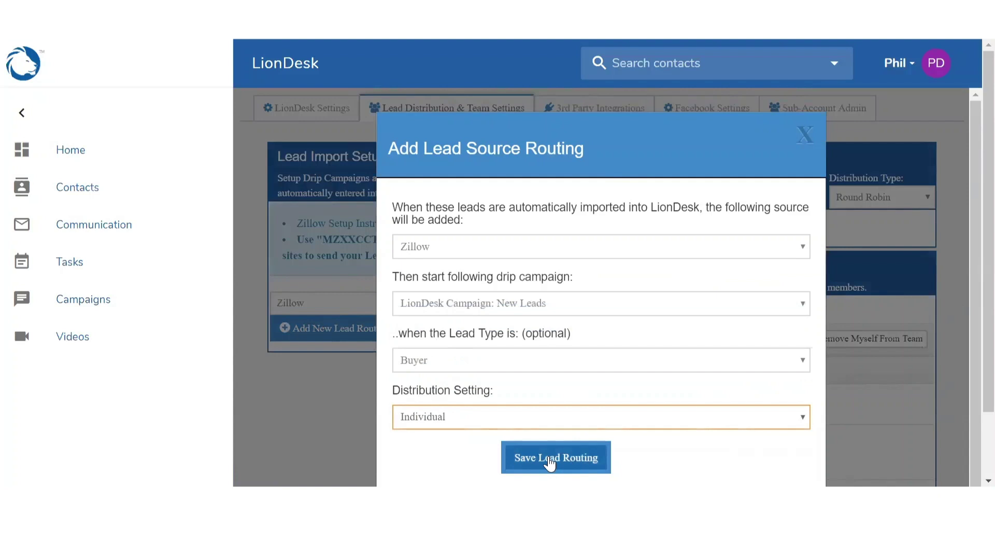
pyautogui.click(553, 466)
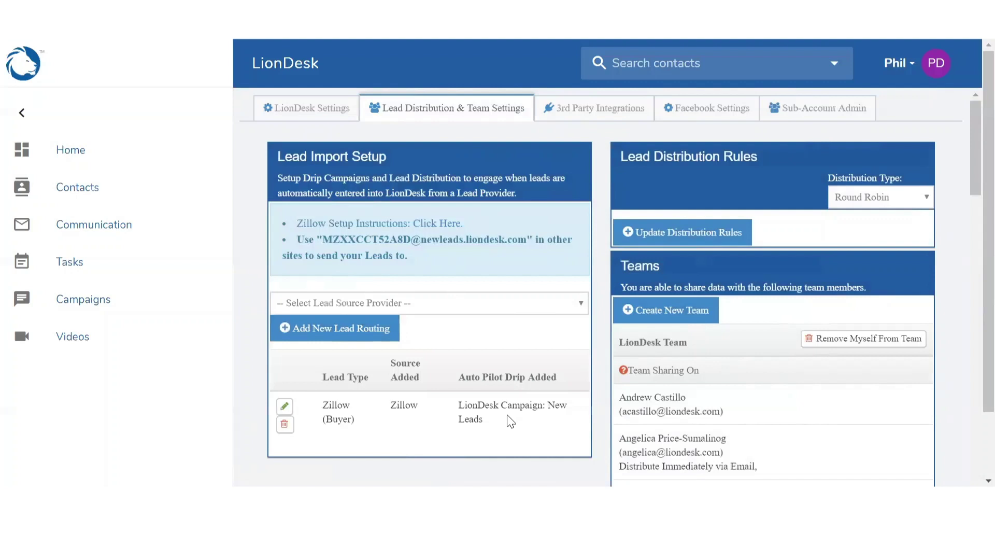
# - Create a new team named 'A-Team'
pyautogui.click(652, 310)
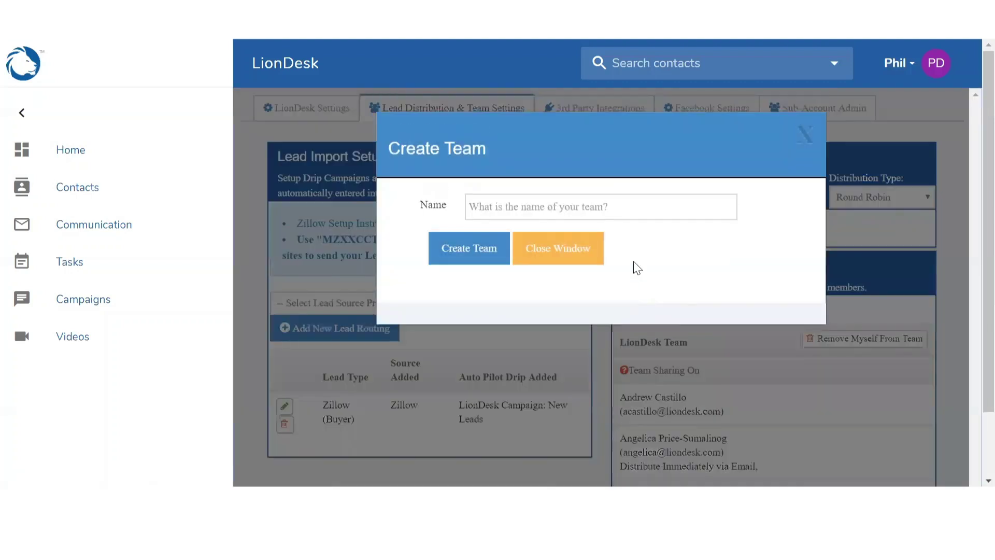
pyautogui.click(604, 206)
pyautogui.write('A-Team')
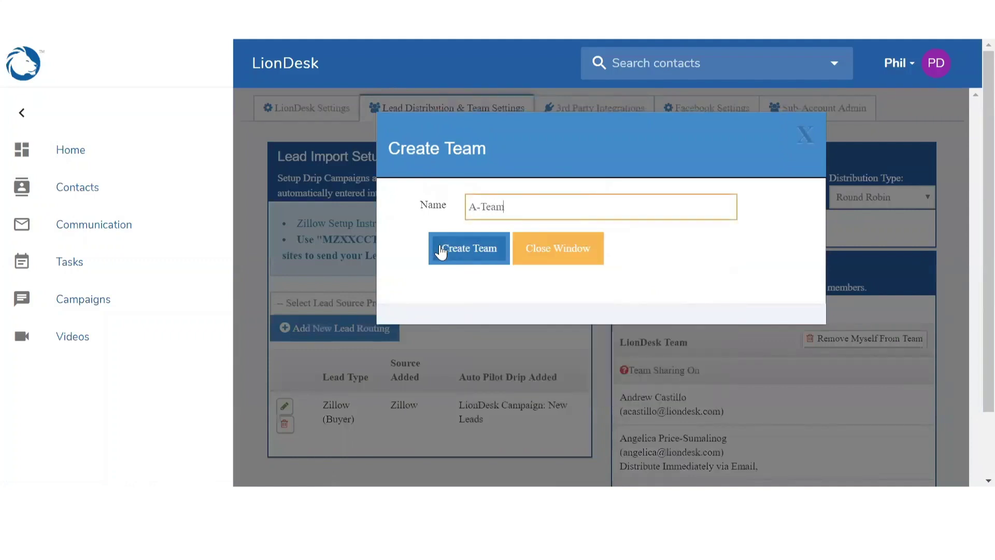
pyautogui.click(446, 247)
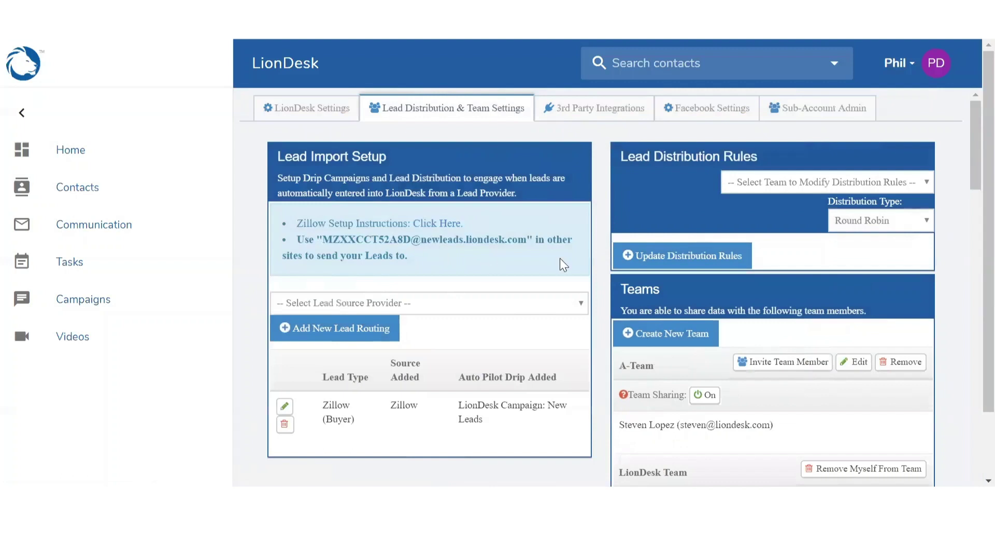
pyautogui.click(634, 369)
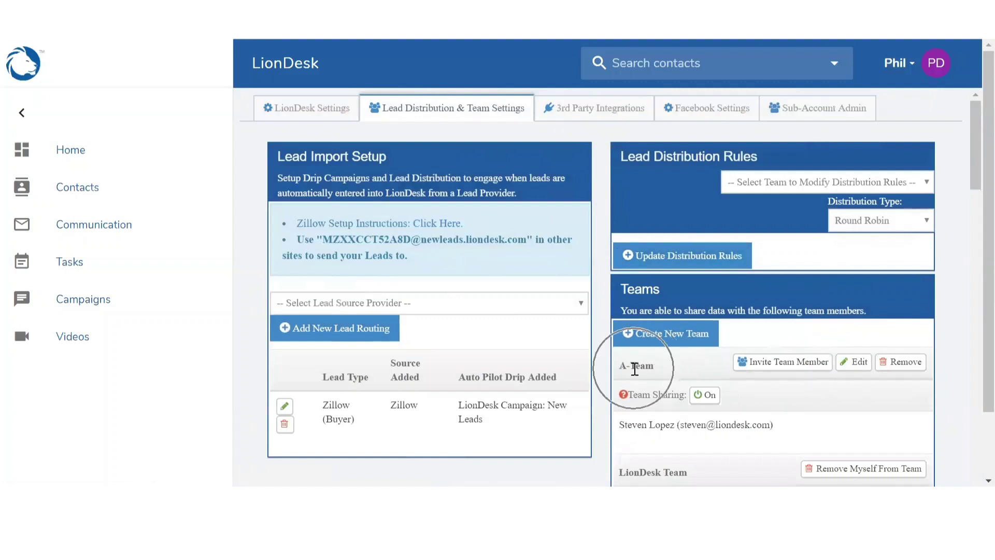
# - Invite the LionDesk support account to A-Team by its e-mail address
pyautogui.click(779, 364)
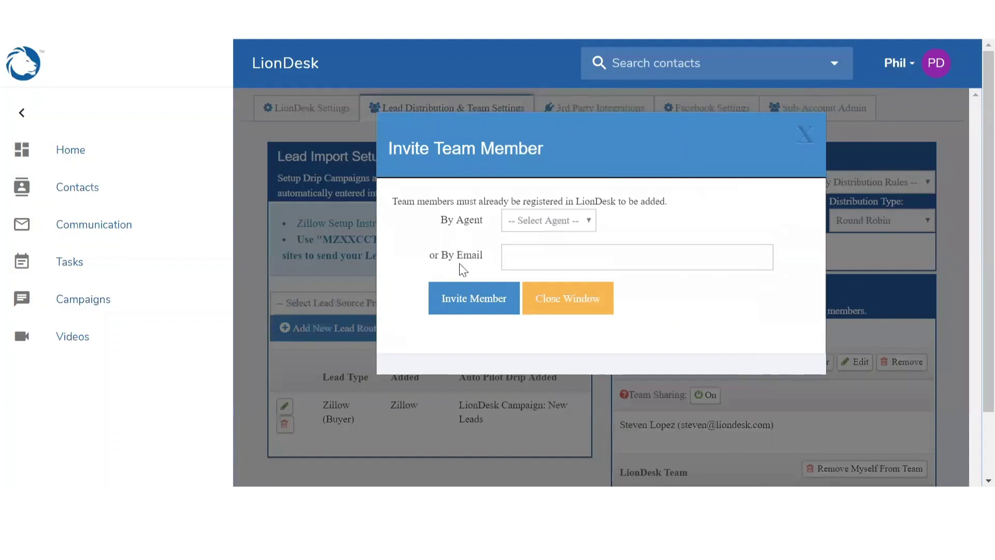
pyautogui.click(553, 263)
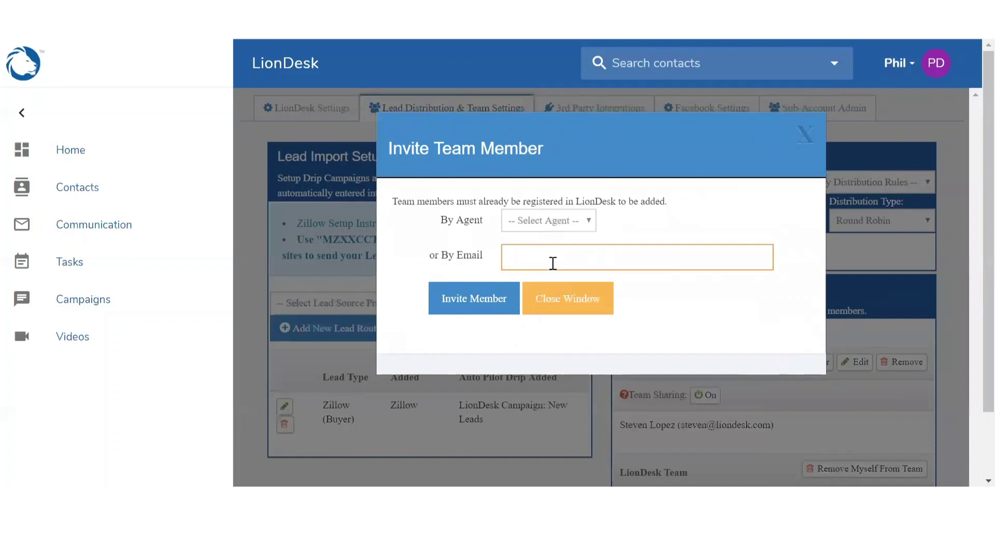
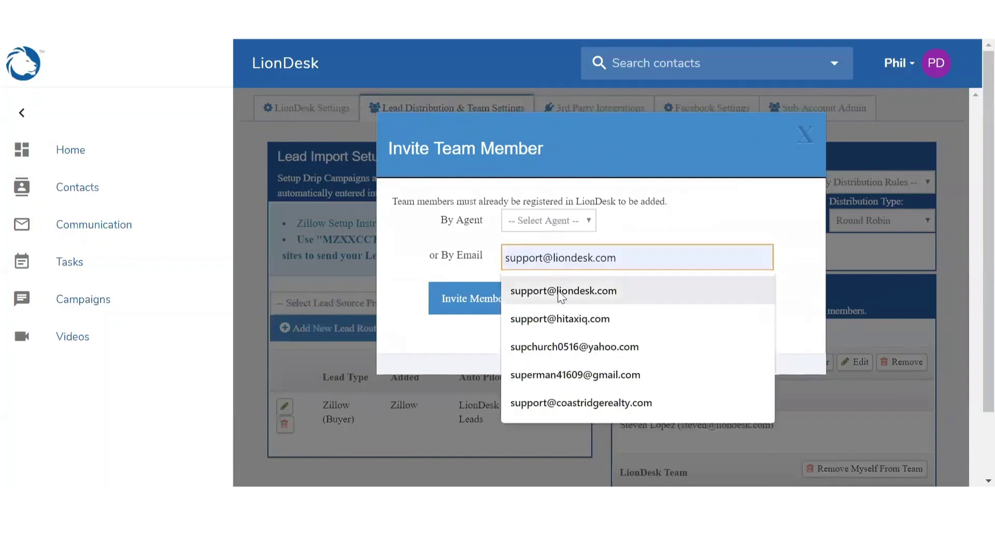
pyautogui.click(558, 291)
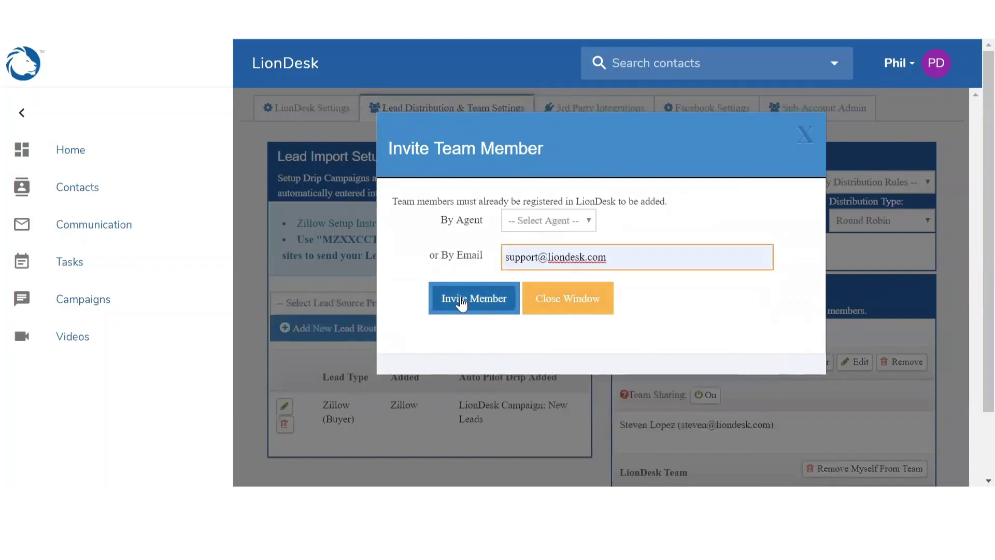
pyautogui.click(462, 301)
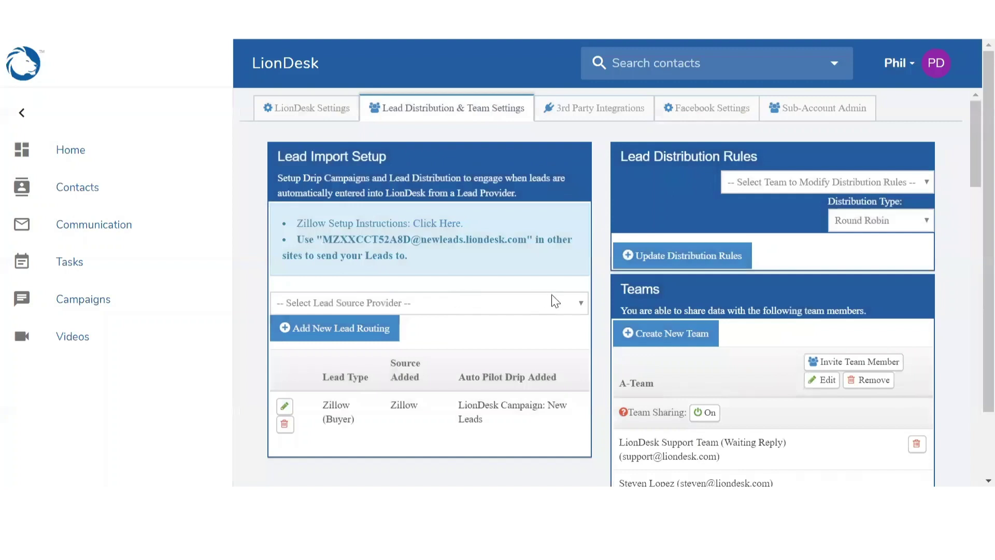
pyautogui.scroll(-2, 554, 299)
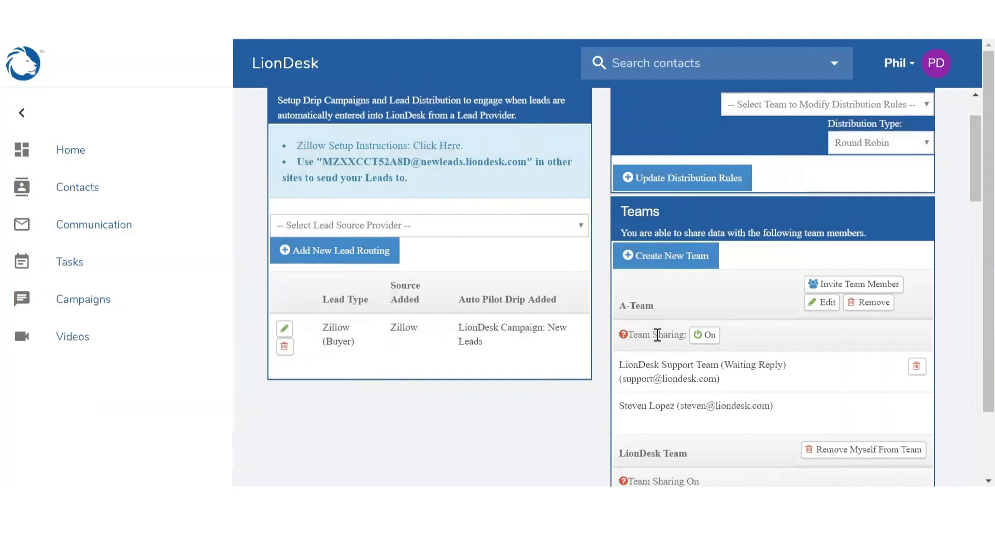
pyautogui.click(694, 336)
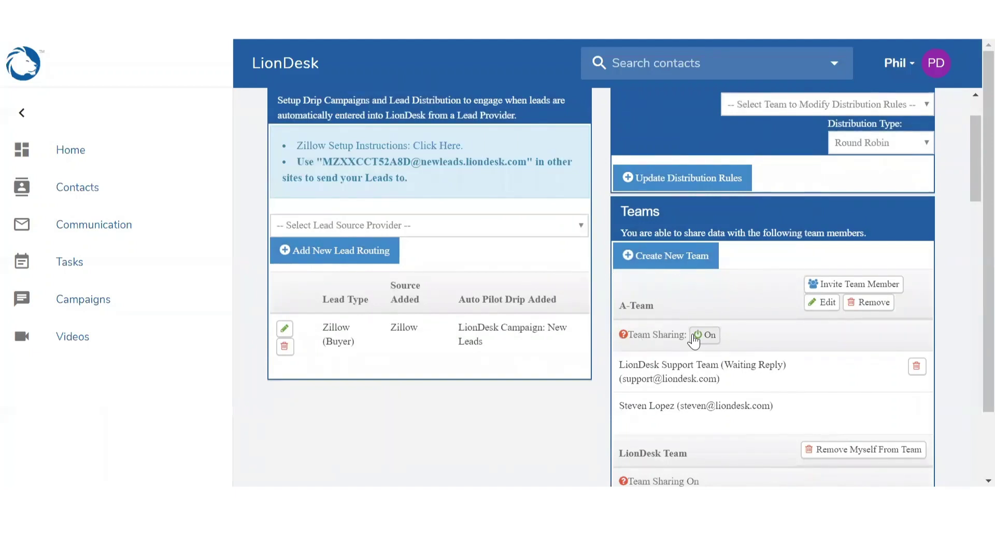
pyautogui.click(695, 340)
pyautogui.click(695, 340)
# - Edit A-Team's distribution rules, keep Round Robin, and add LionDesk Support Team to the distribution
pyautogui.scroll(2, 744, 330)
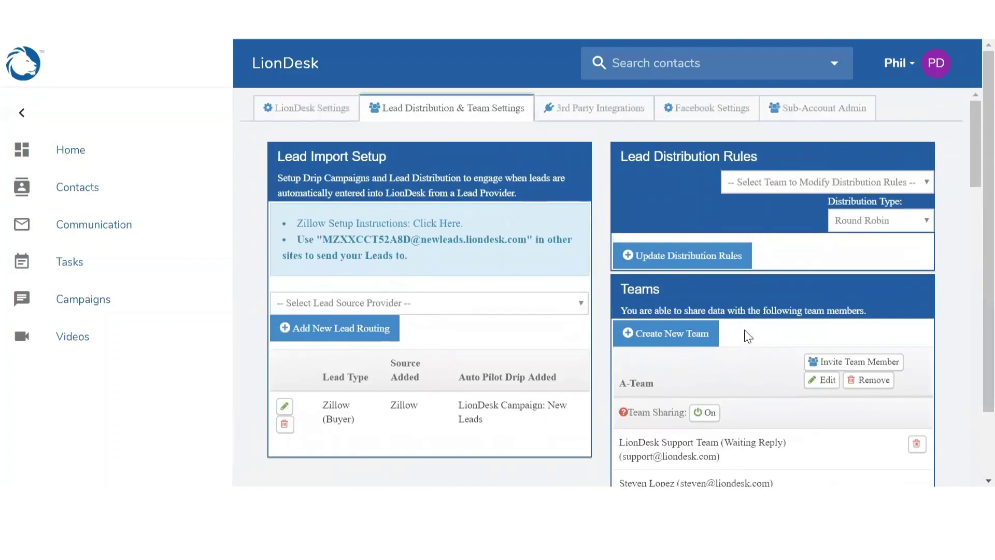
pyautogui.click(674, 157)
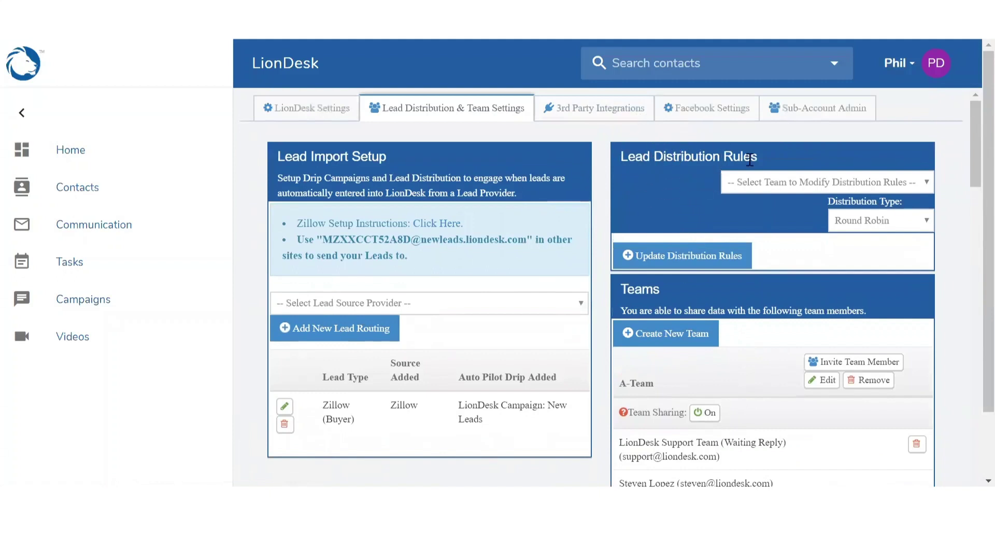
pyautogui.click(825, 190)
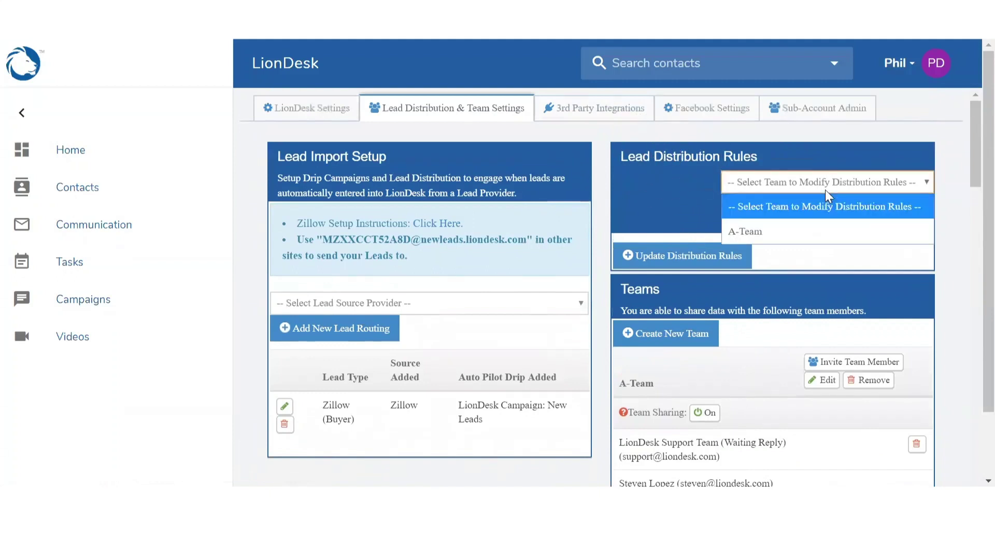
pyautogui.click(815, 231)
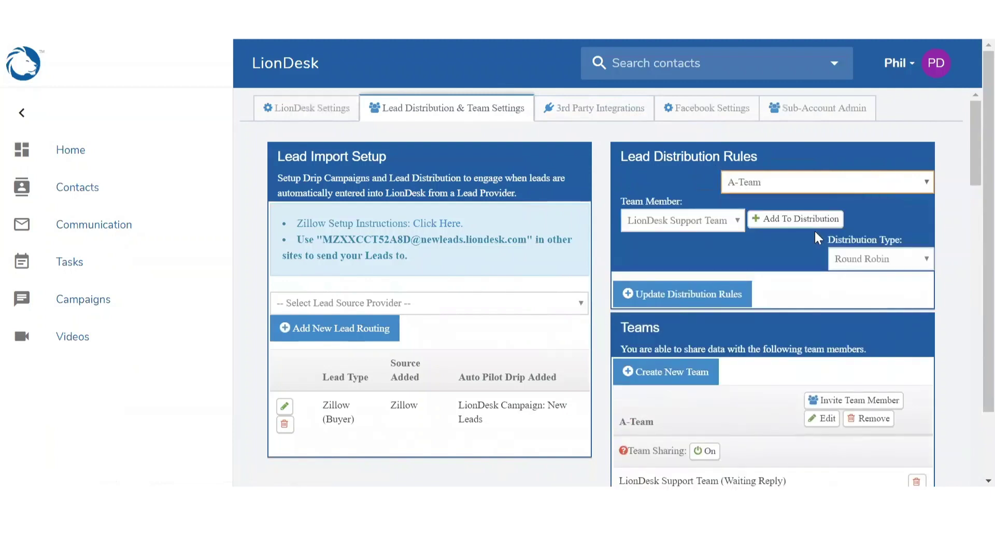
pyautogui.click(884, 260)
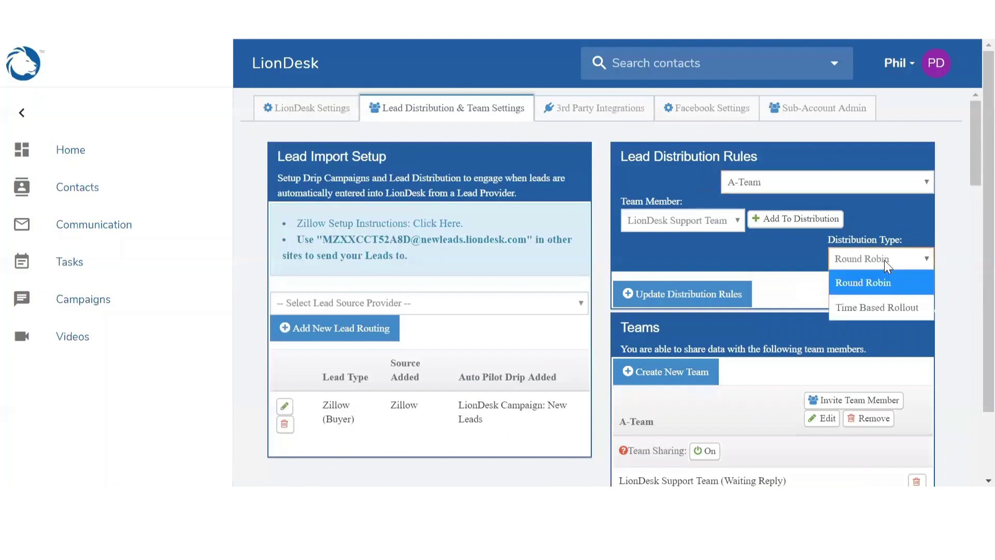
pyautogui.click(885, 260)
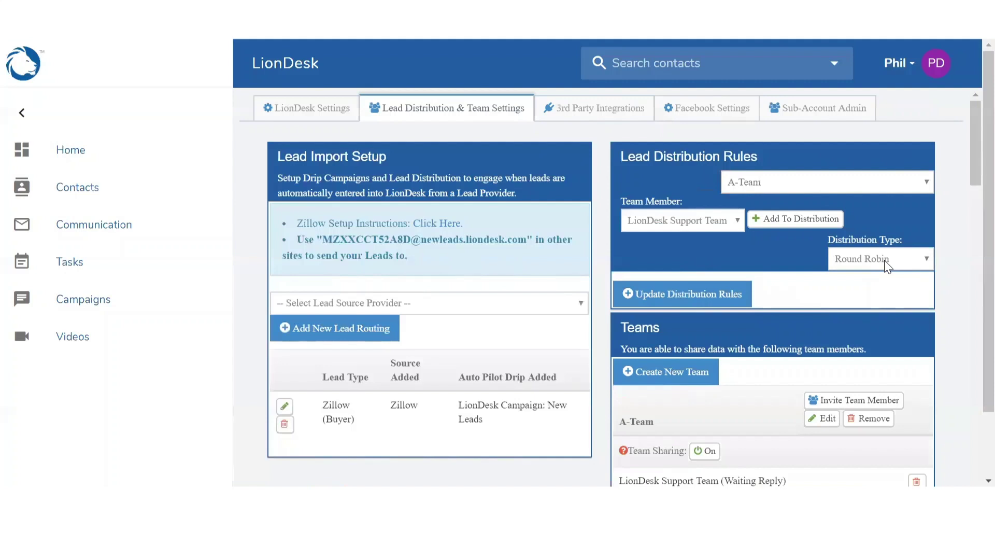
pyautogui.click(872, 263)
pyautogui.click(876, 308)
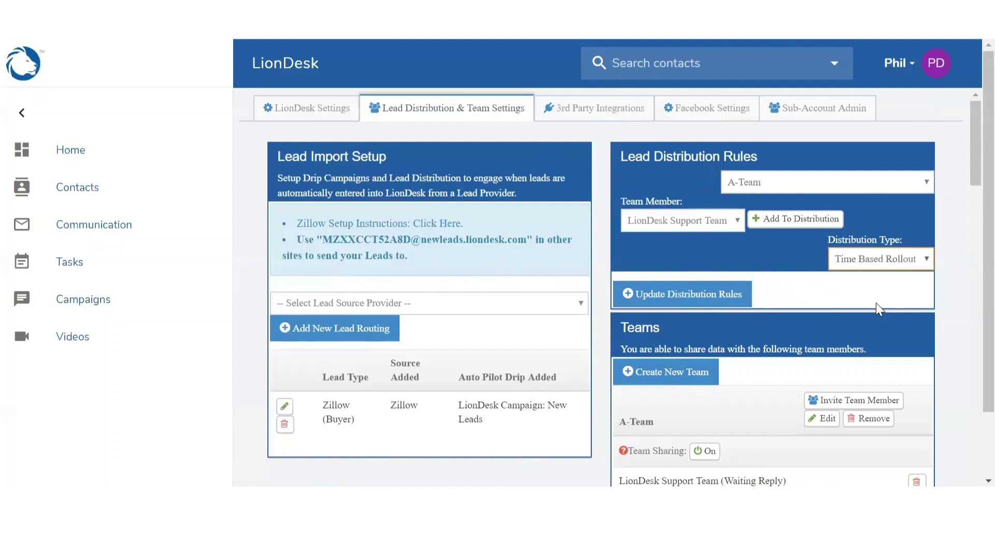
pyautogui.click(905, 266)
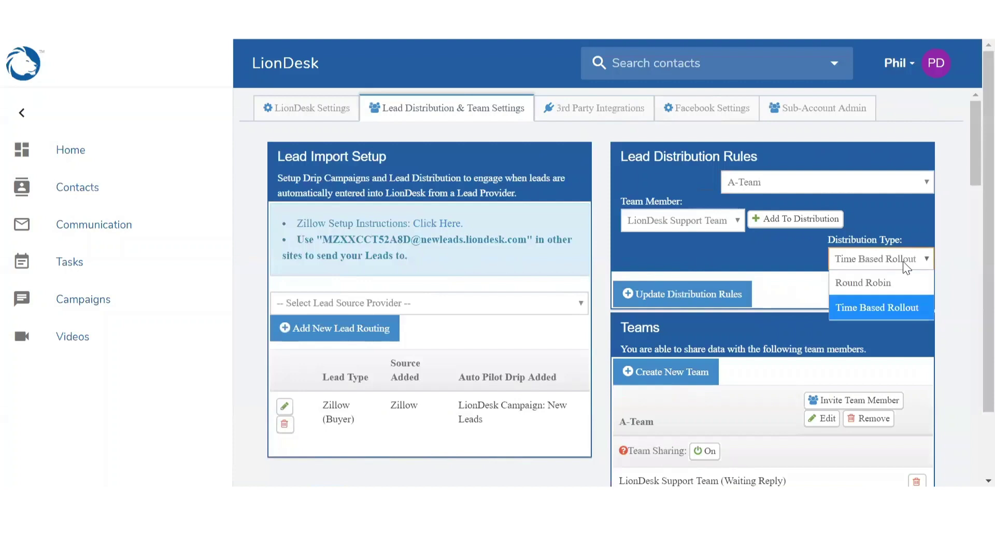
pyautogui.click(887, 282)
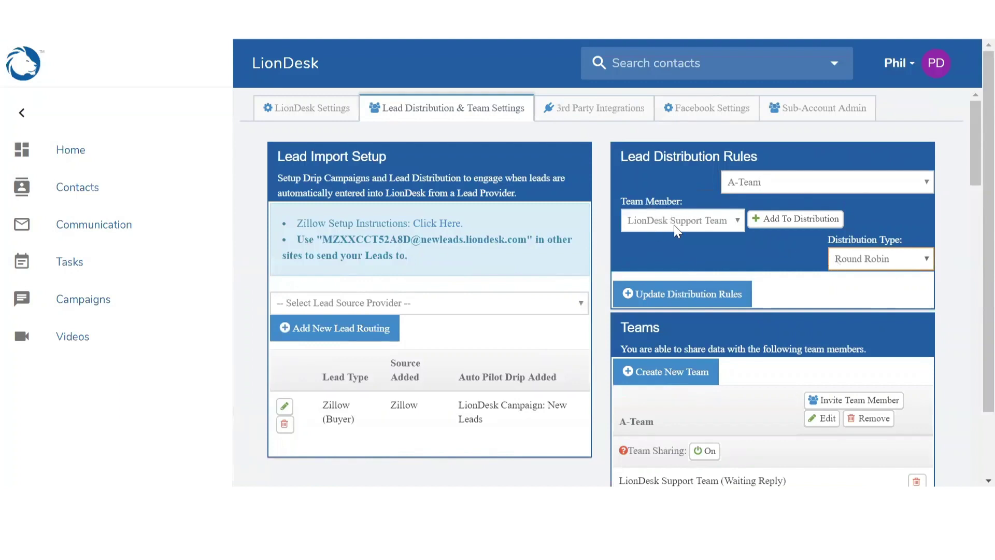
pyautogui.click(795, 220)
# - Enable Call, Email and Text notifications for LionDesk Support Team and set its claim option to Force Auto-Claim
pyautogui.scroll(-2, 793, 220)
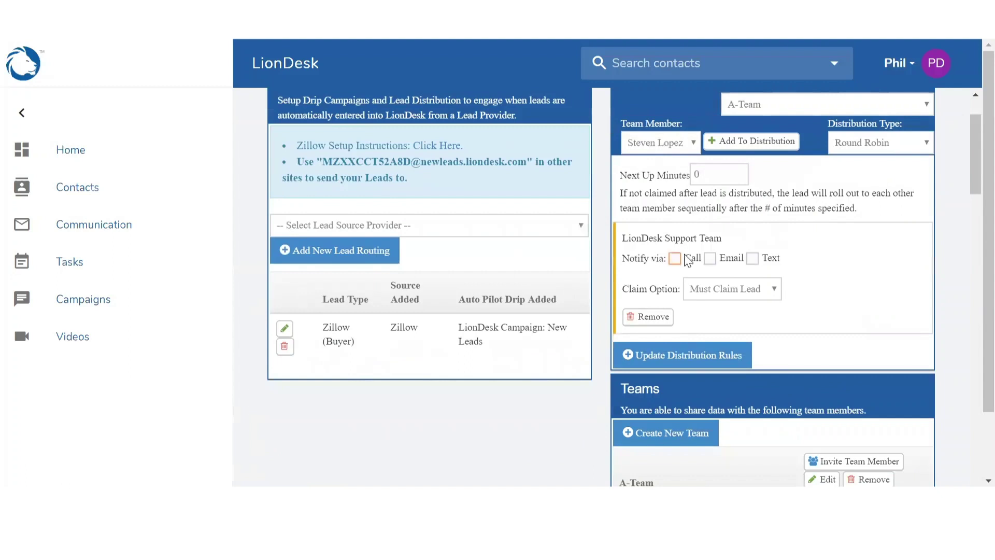
pyautogui.click(674, 258)
pyautogui.click(726, 266)
pyautogui.click(768, 269)
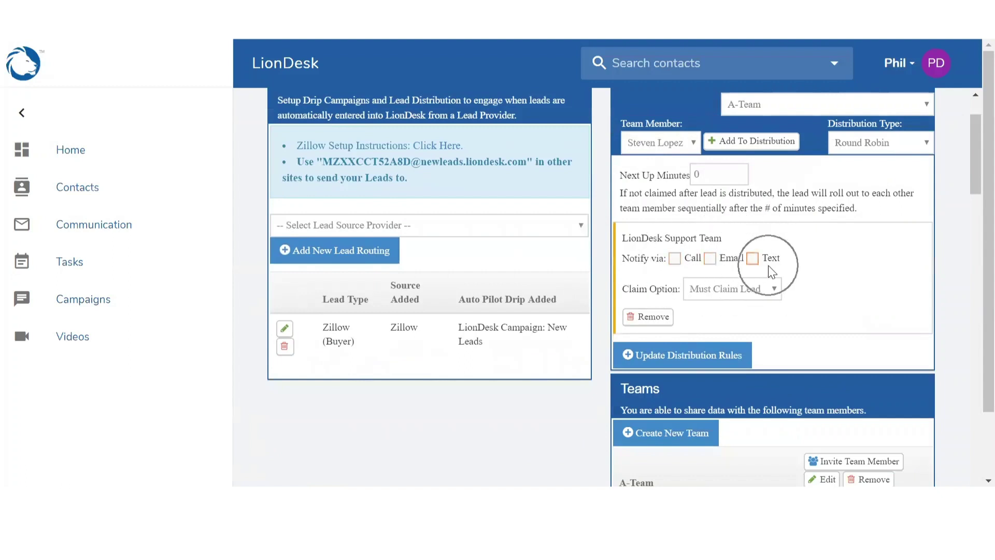
pyautogui.click(674, 258)
pyautogui.click(710, 258)
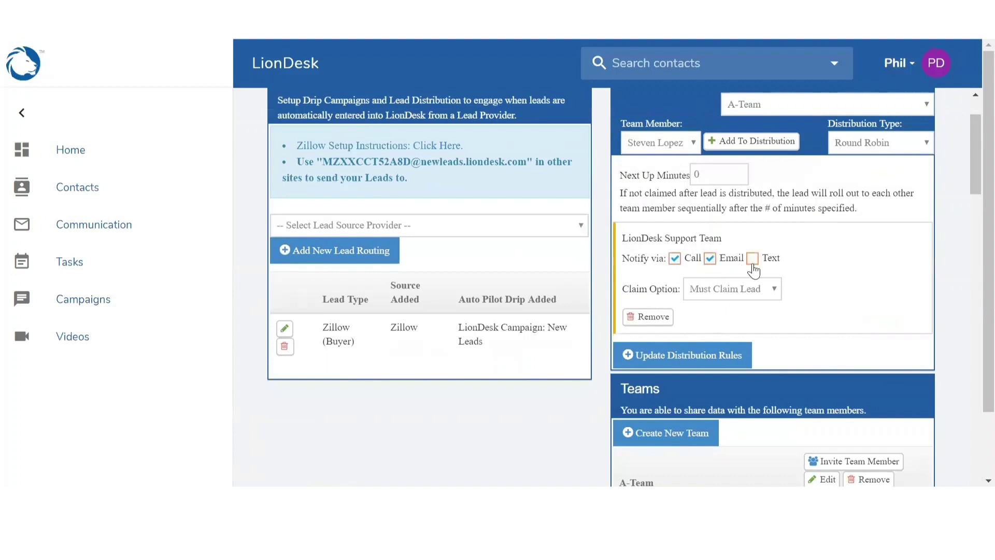
pyautogui.click(752, 261)
pyautogui.click(735, 298)
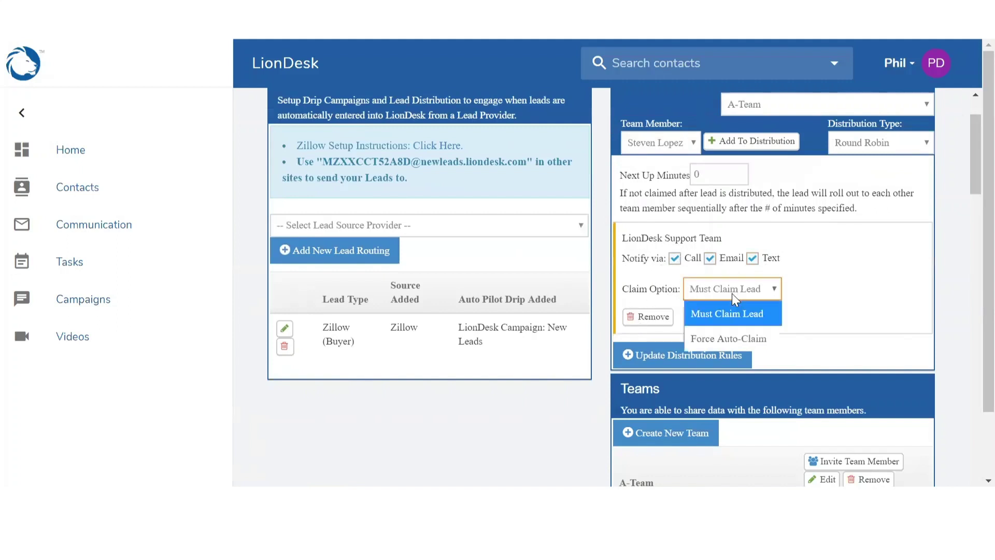
pyautogui.click(727, 338)
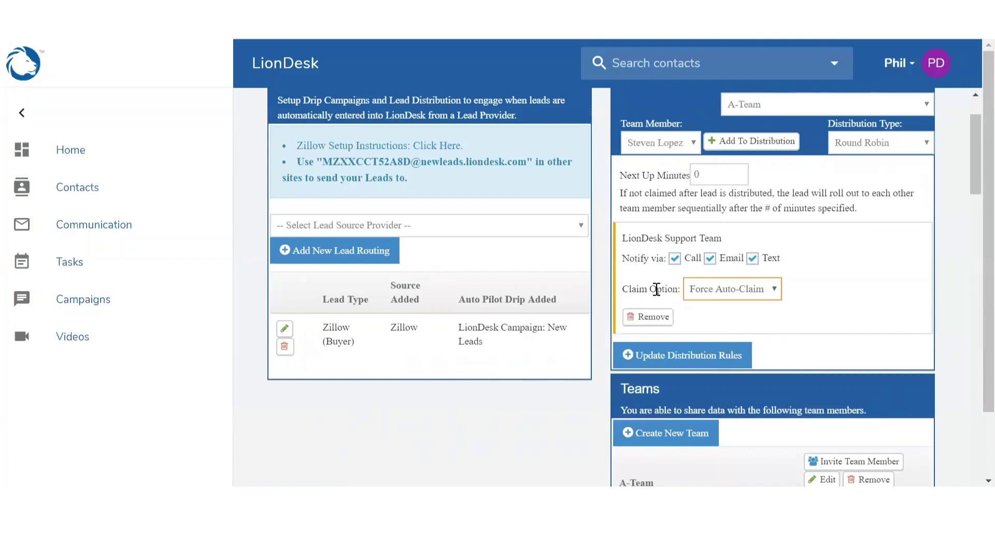
# - Change the Zillow (Buyer) routing to Team Rollout, Specific Team, A-Team, and save the update
pyautogui.click(284, 331)
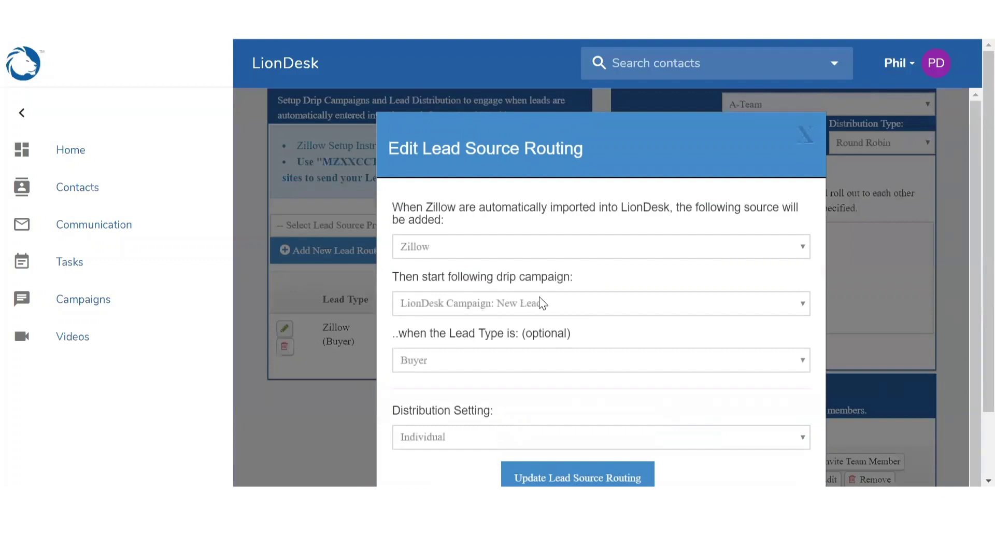
pyautogui.scroll(-1, 534, 348)
pyautogui.click(501, 399)
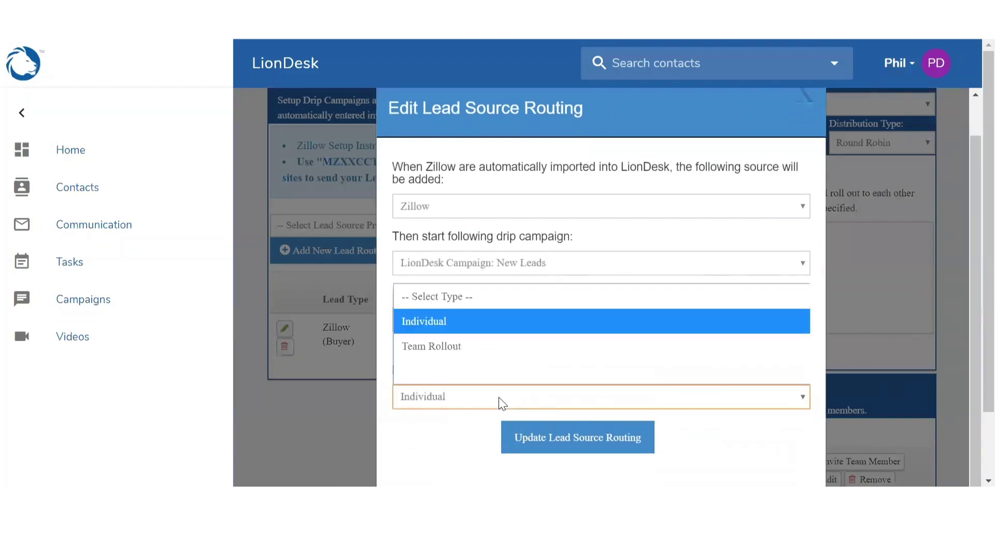
pyautogui.click(455, 344)
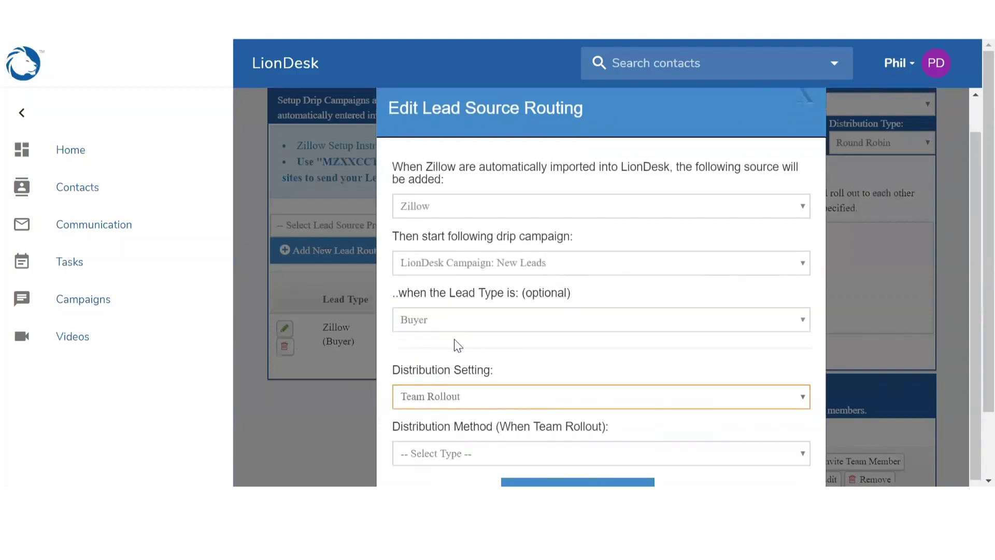
pyautogui.scroll(-1, 409, 333)
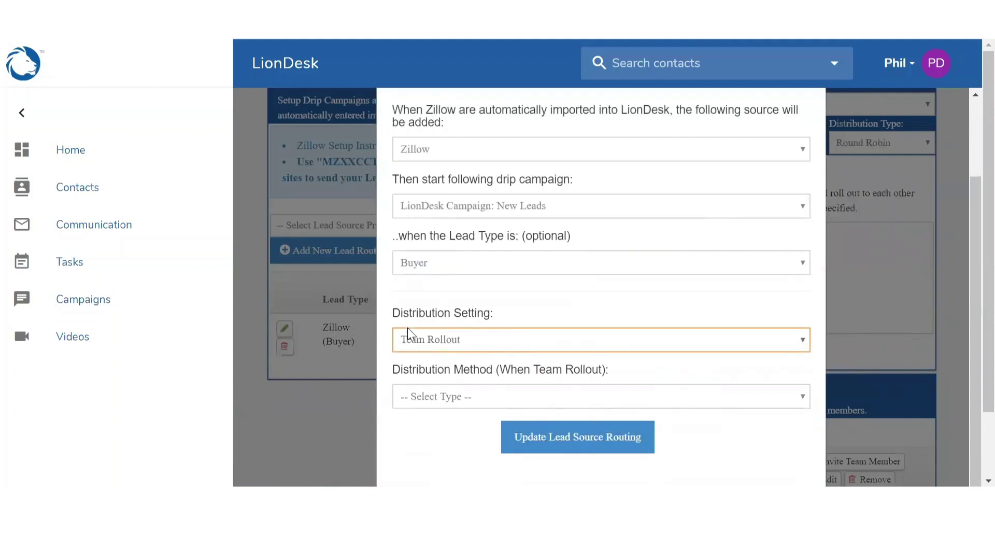
pyautogui.click(433, 400)
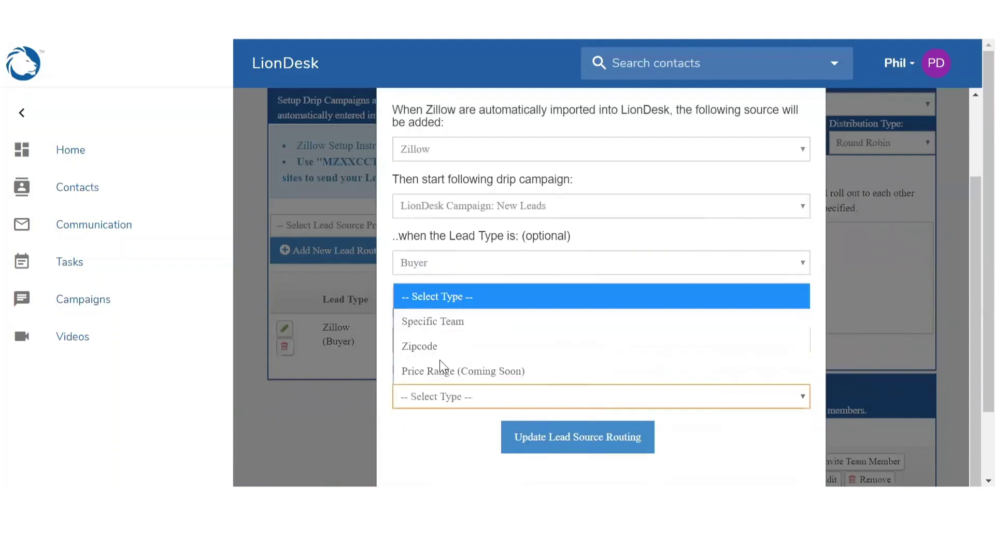
pyautogui.click(449, 321)
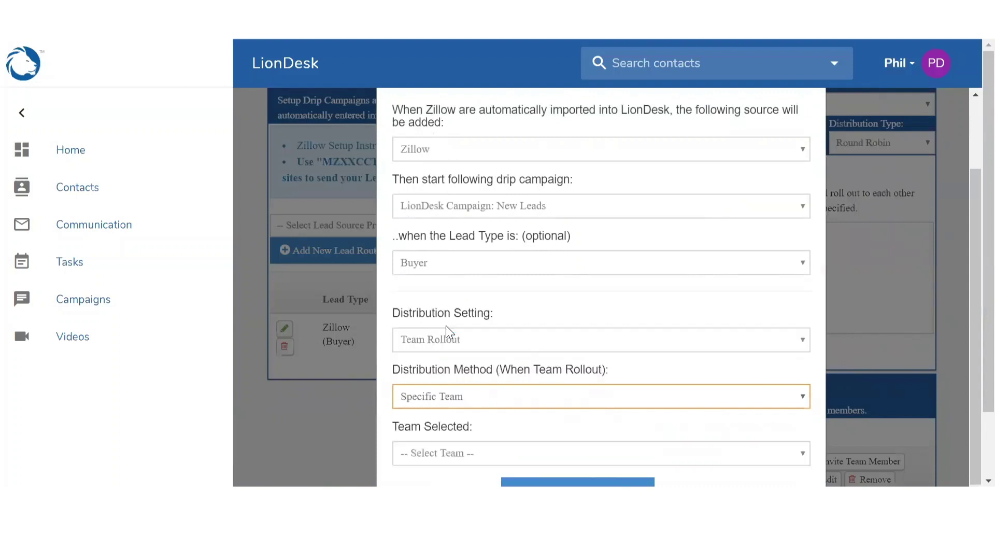
pyautogui.scroll(-1, 445, 332)
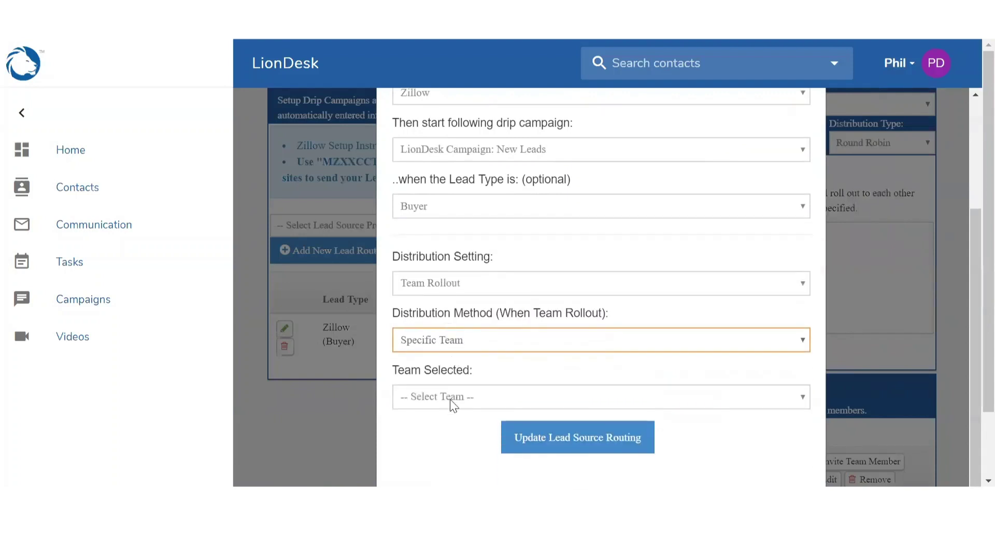
pyautogui.click(449, 397)
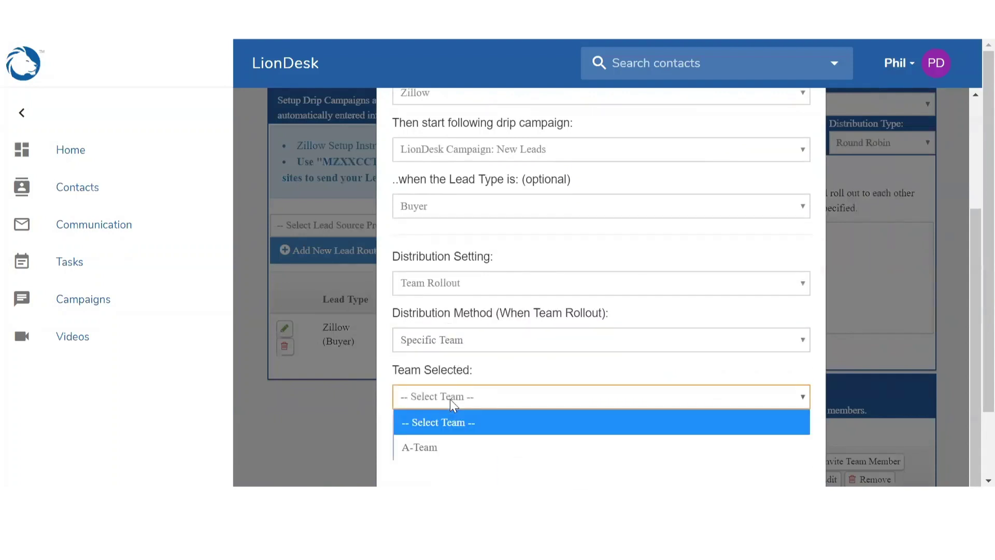
pyautogui.click(442, 446)
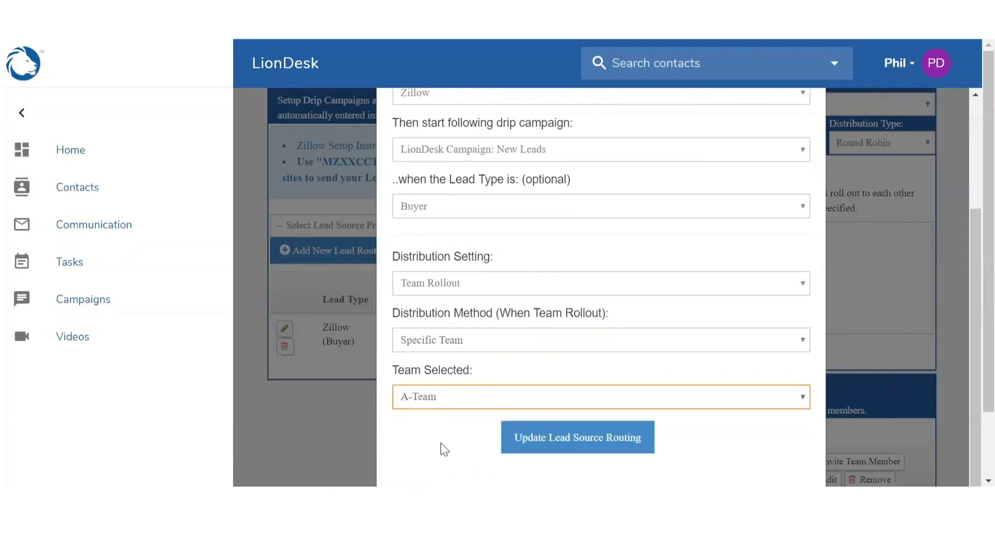
pyautogui.click(532, 446)
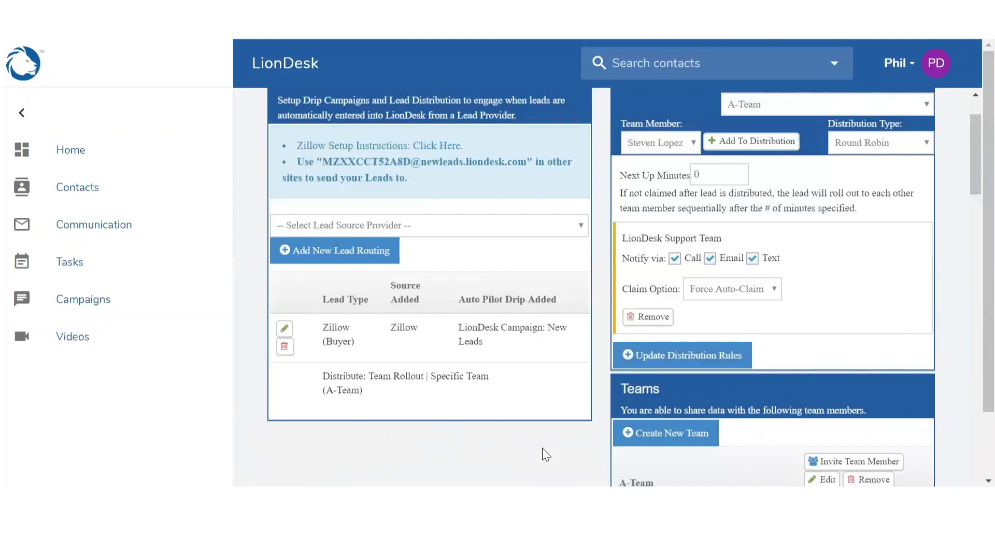
# - Add zip code 92054 to the A-Team's zip codes and update the team
pyautogui.scroll(-3, 542, 447)
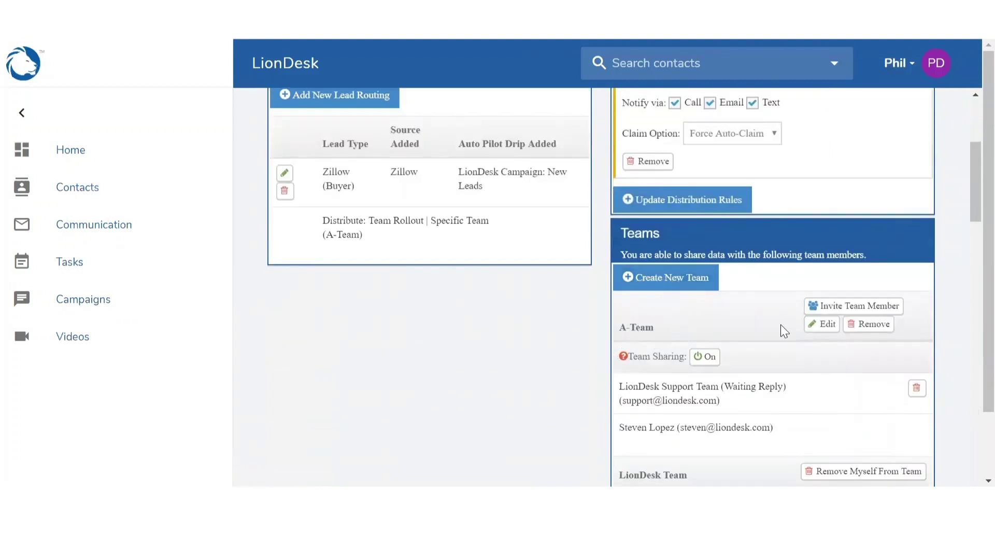
pyautogui.click(816, 327)
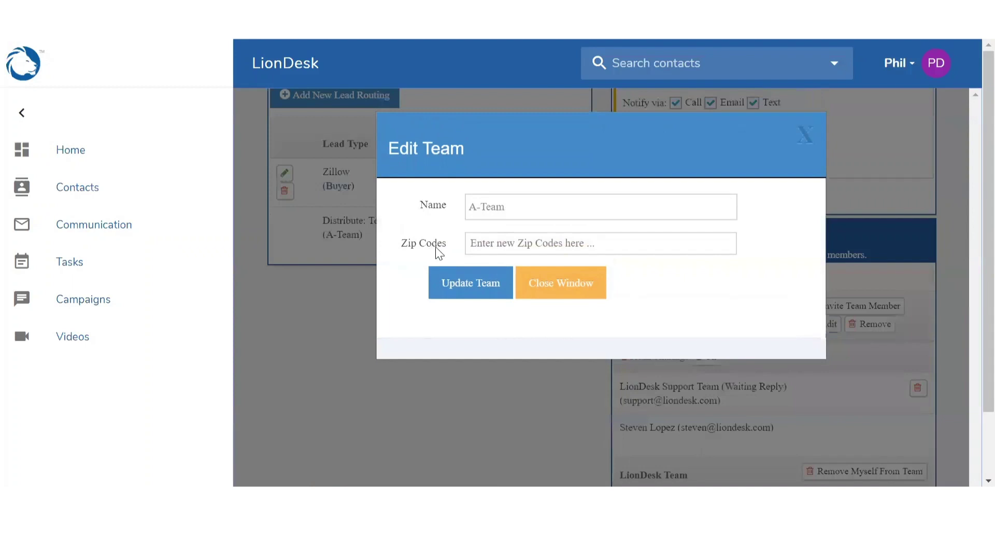
pyautogui.click(496, 246)
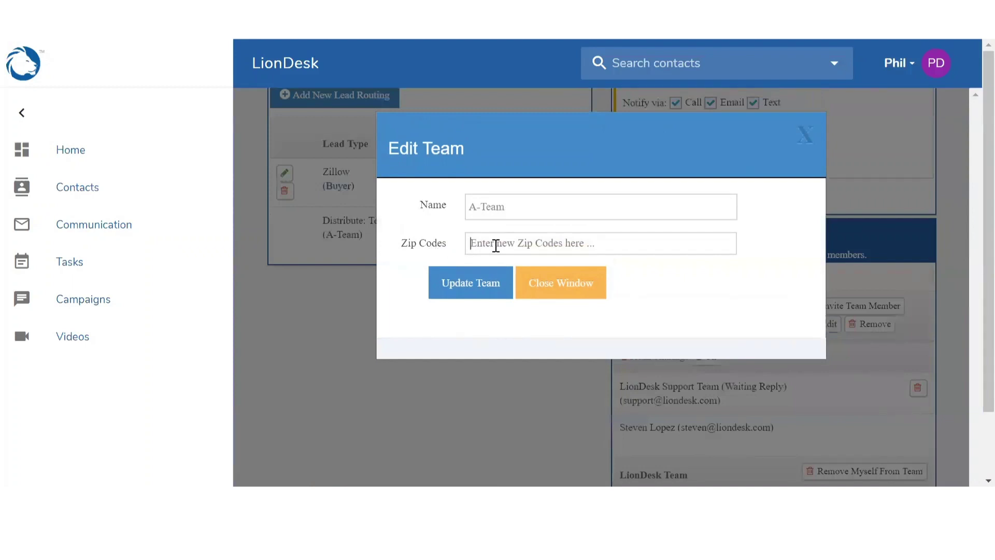
pyautogui.write('92054')
pyautogui.press('Return')
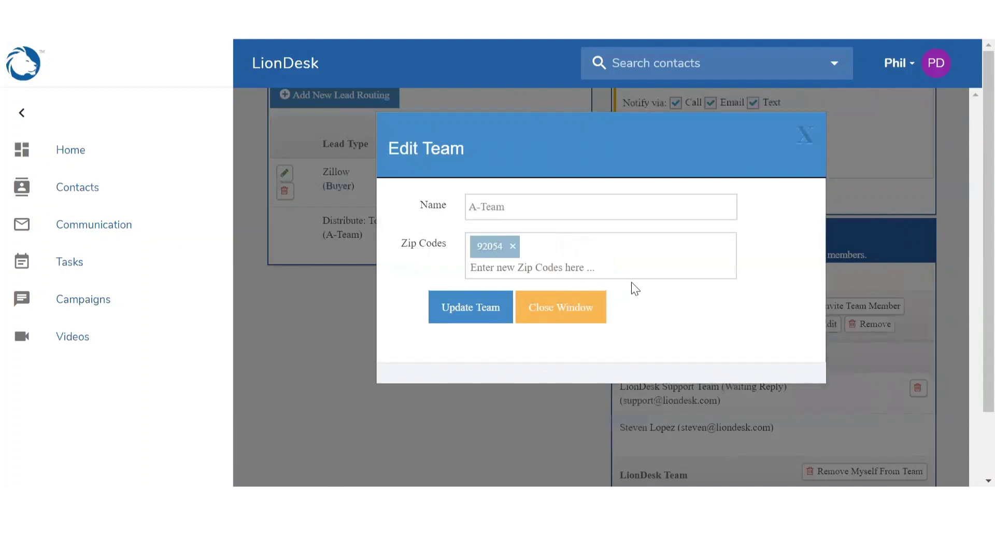
pyautogui.click(456, 315)
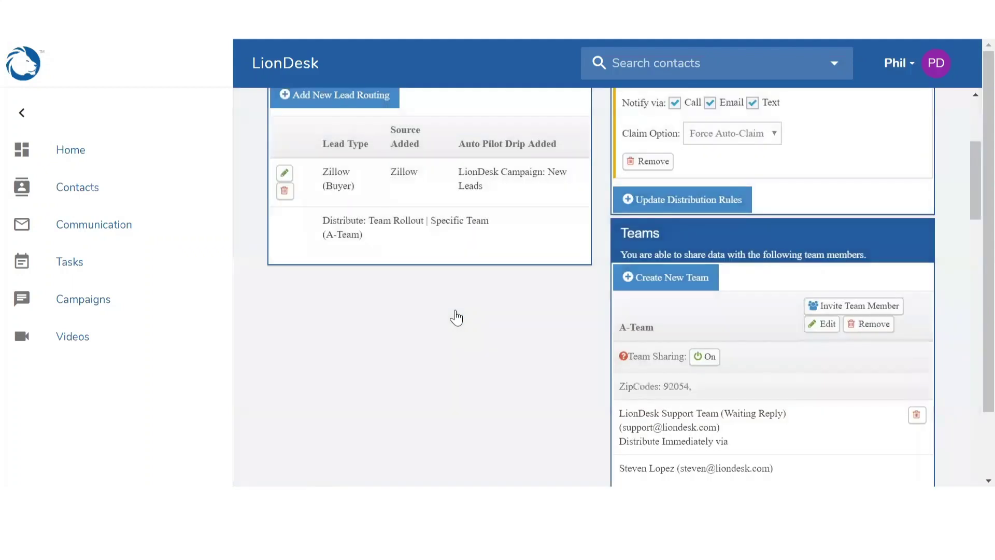
# - Switch the Zillow Buyer lead routing's distribution method to Zipcode and save it
pyautogui.click(285, 178)
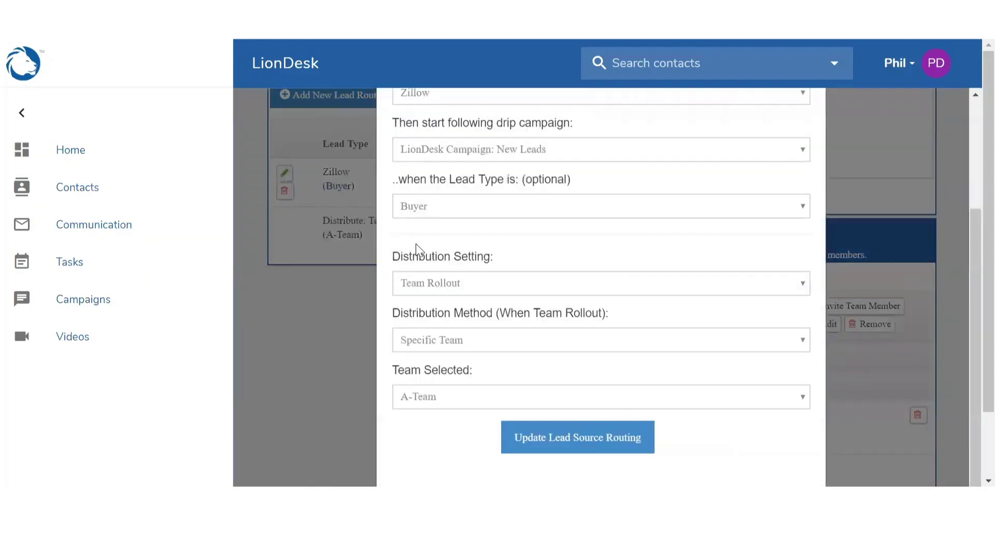
pyautogui.click(422, 342)
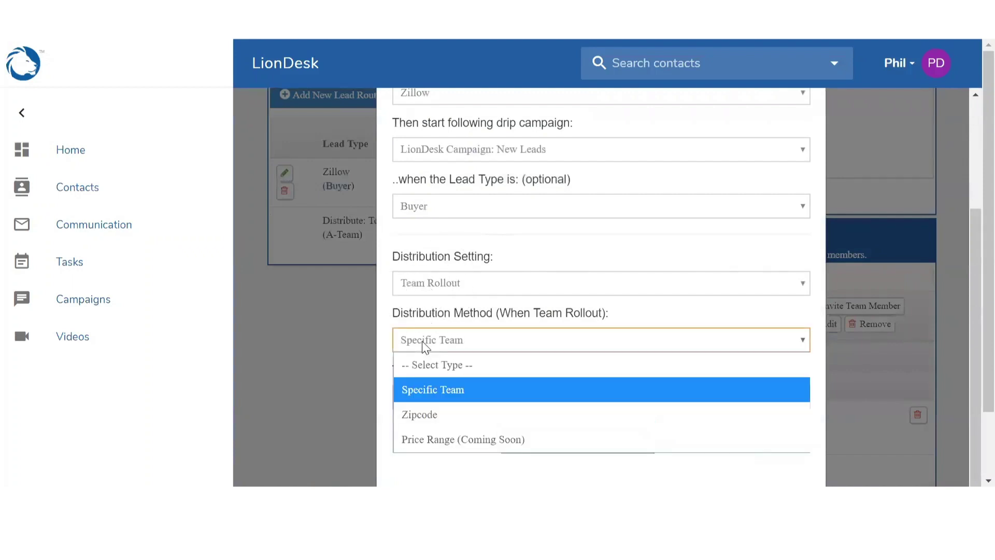
pyautogui.click(421, 415)
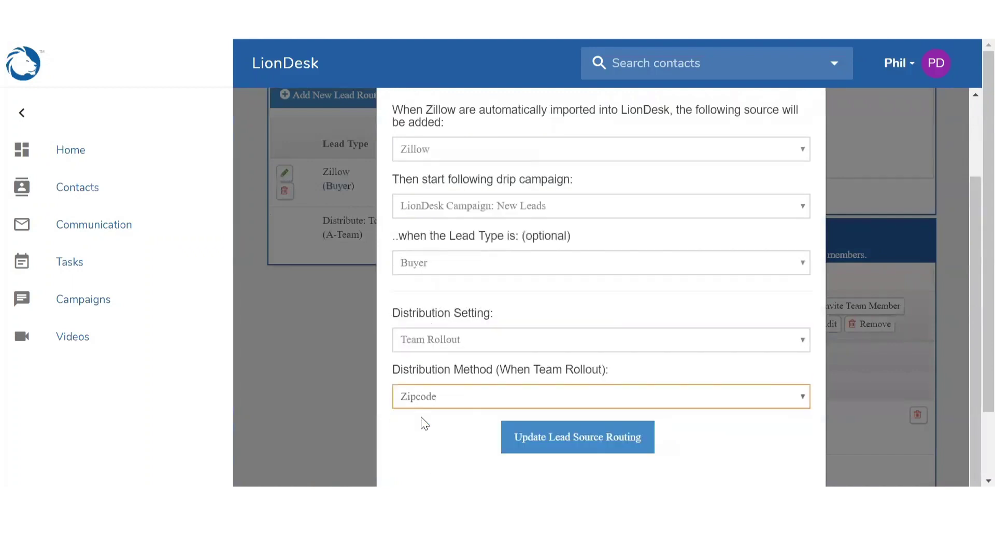
pyautogui.click(546, 448)
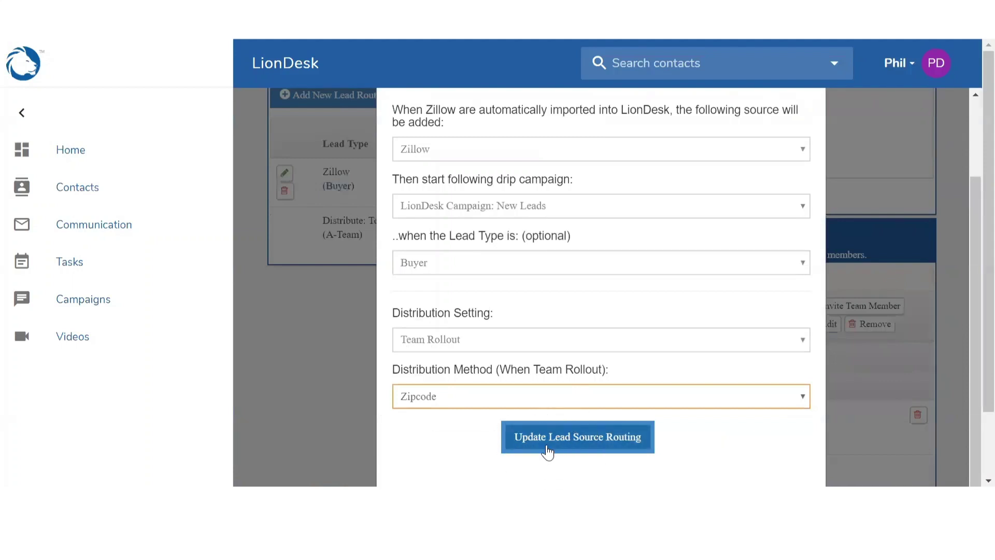
pyautogui.click(548, 450)
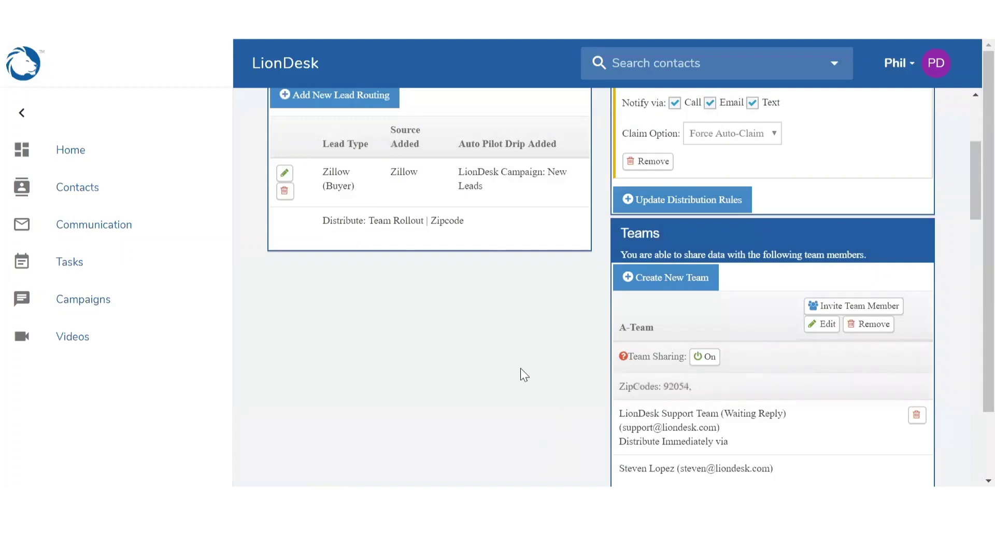
pyautogui.scroll(5, 521, 369)
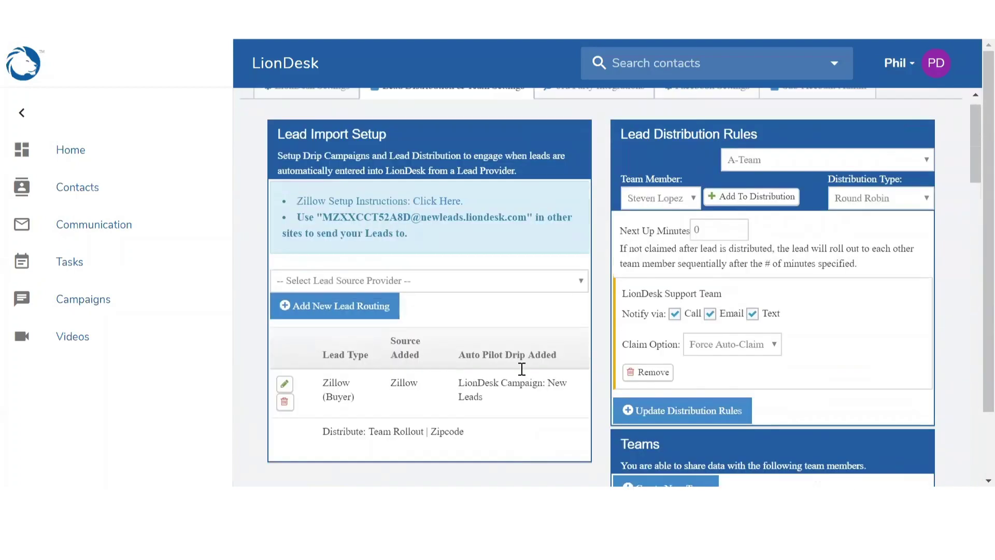